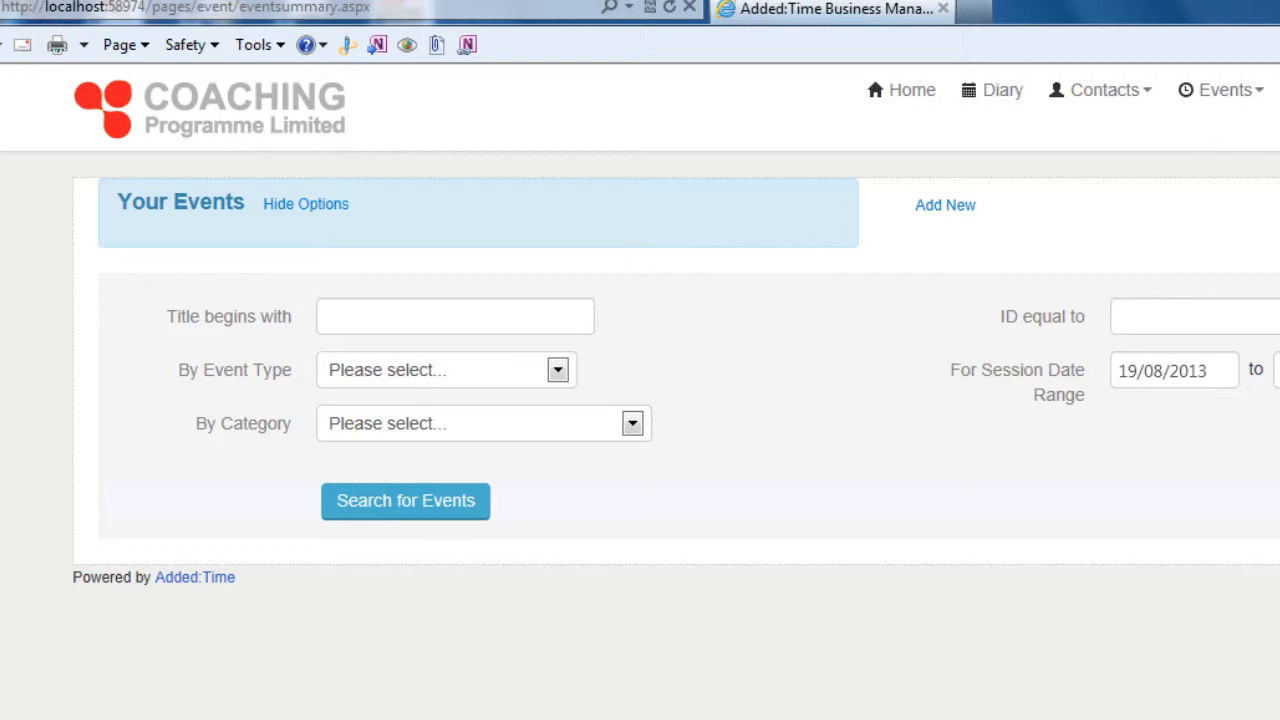
Search for events in the Mini Tennis Orange category with a session date range starting 01/01/2007.
{"action": "left_click_drag", "start_coordinate": [1234, 368], "coordinate": [1166, 380]}
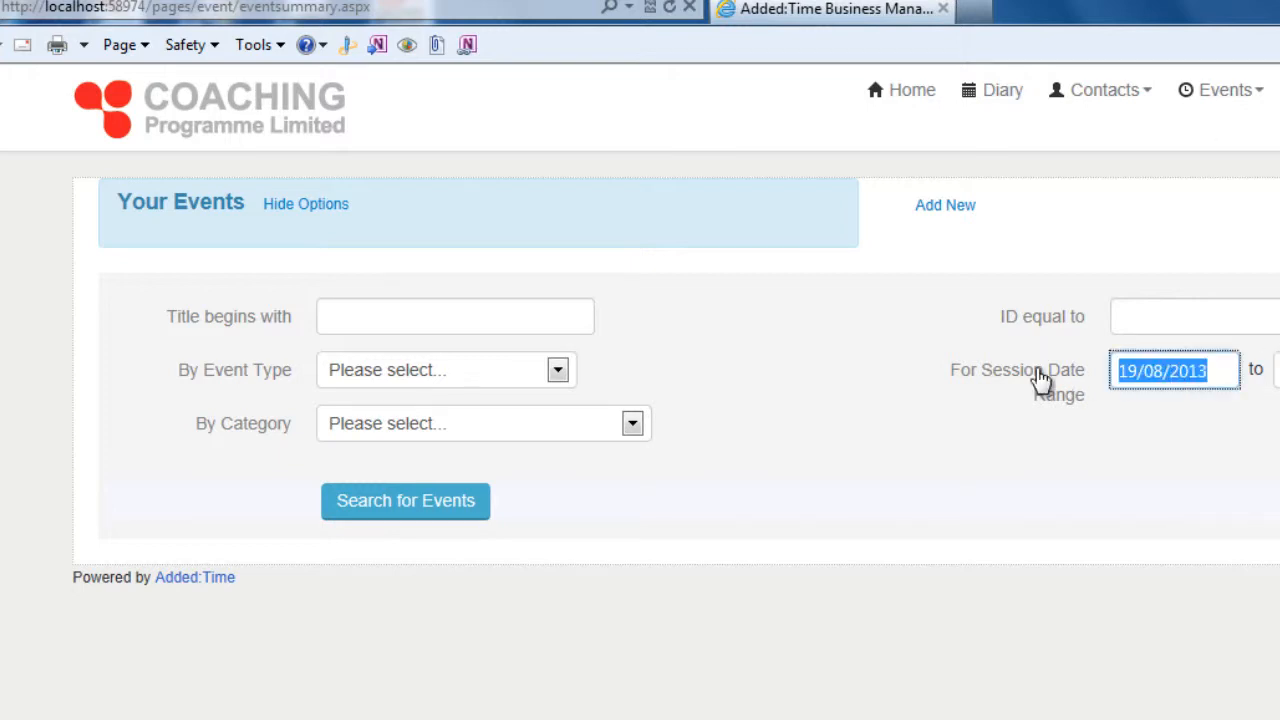
{"action": "type", "text": "1/1/7"}
{"action": "key", "text": "Tab"}
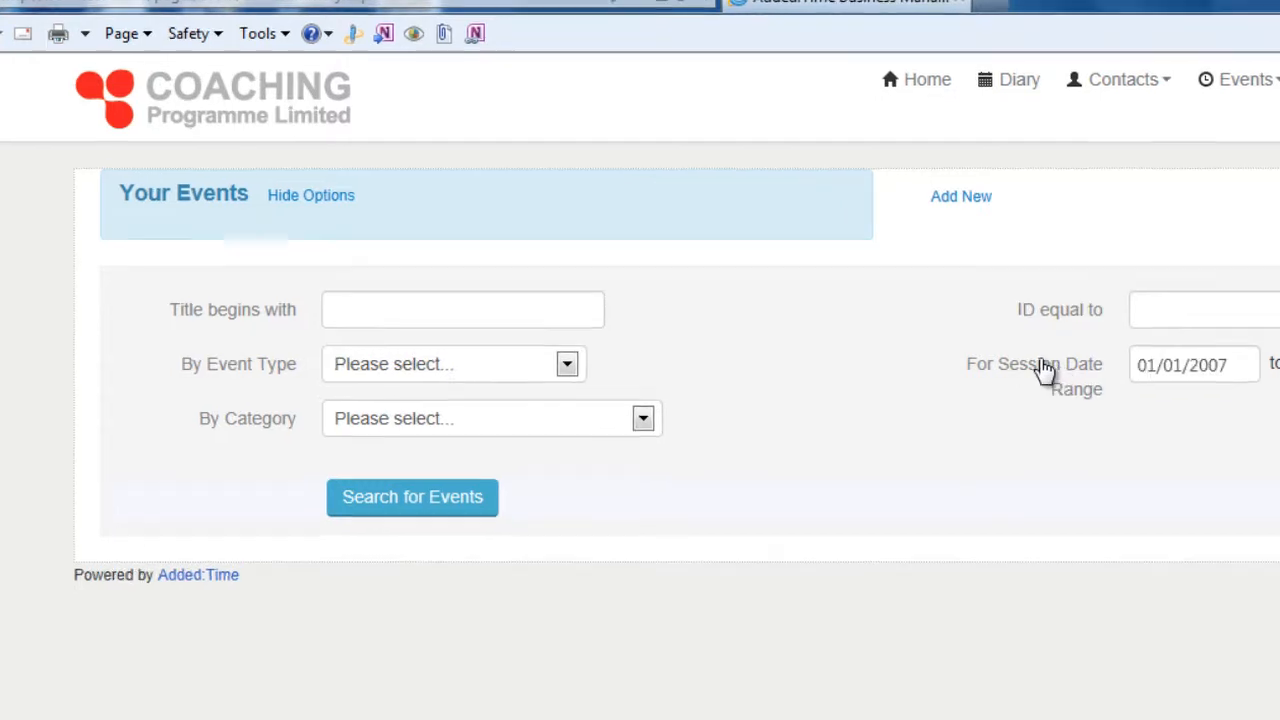
{"action": "left_click", "coordinate": [545, 418]}
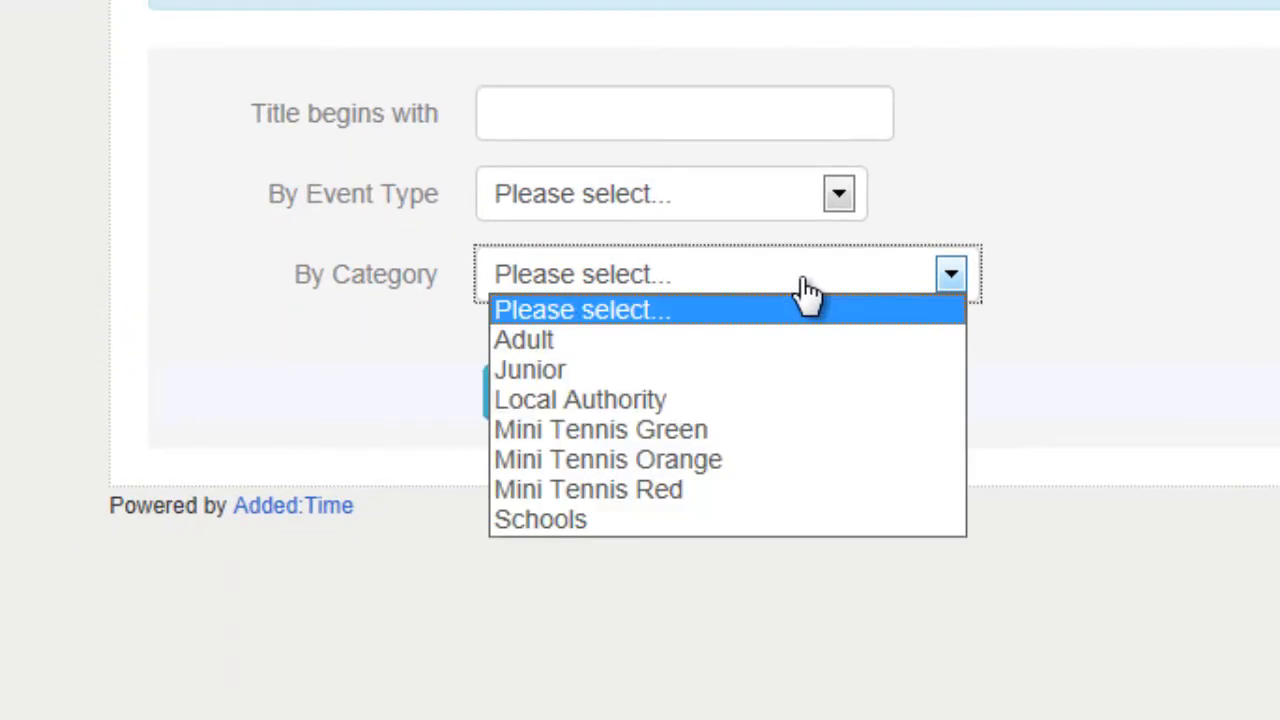
{"action": "left_click", "coordinate": [765, 465]}
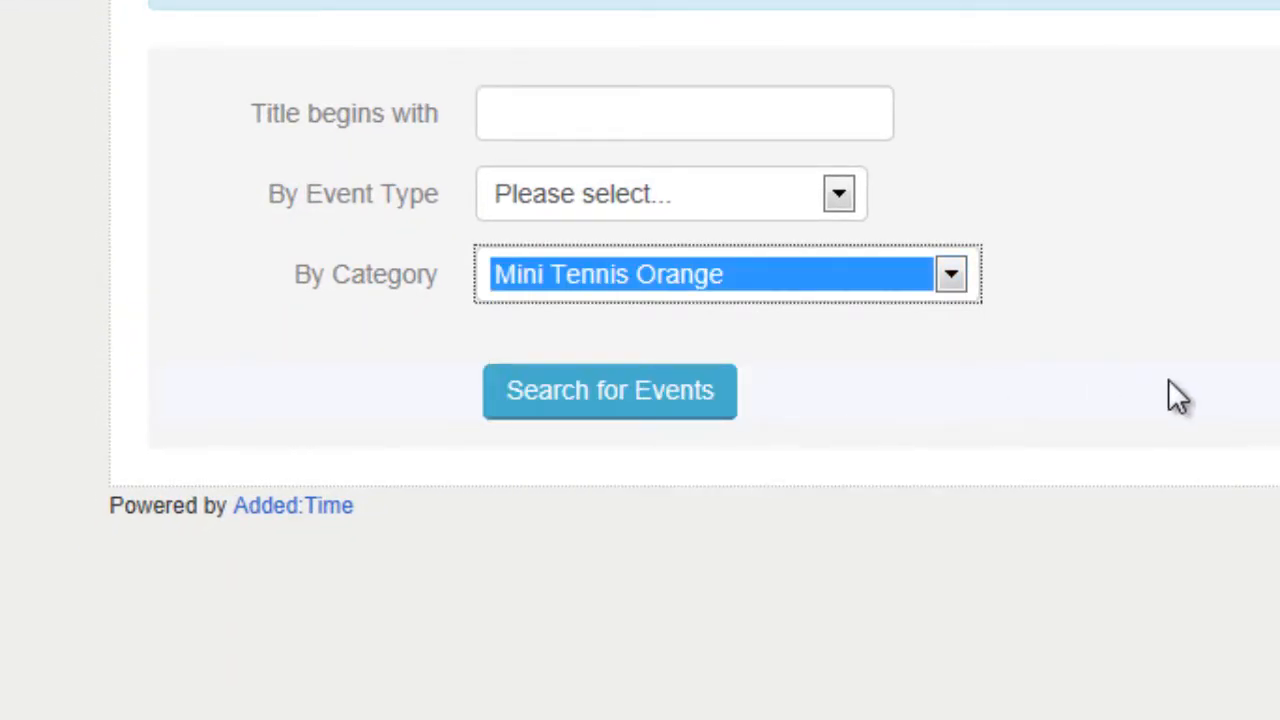
{"action": "left_click", "coordinate": [700, 405]}
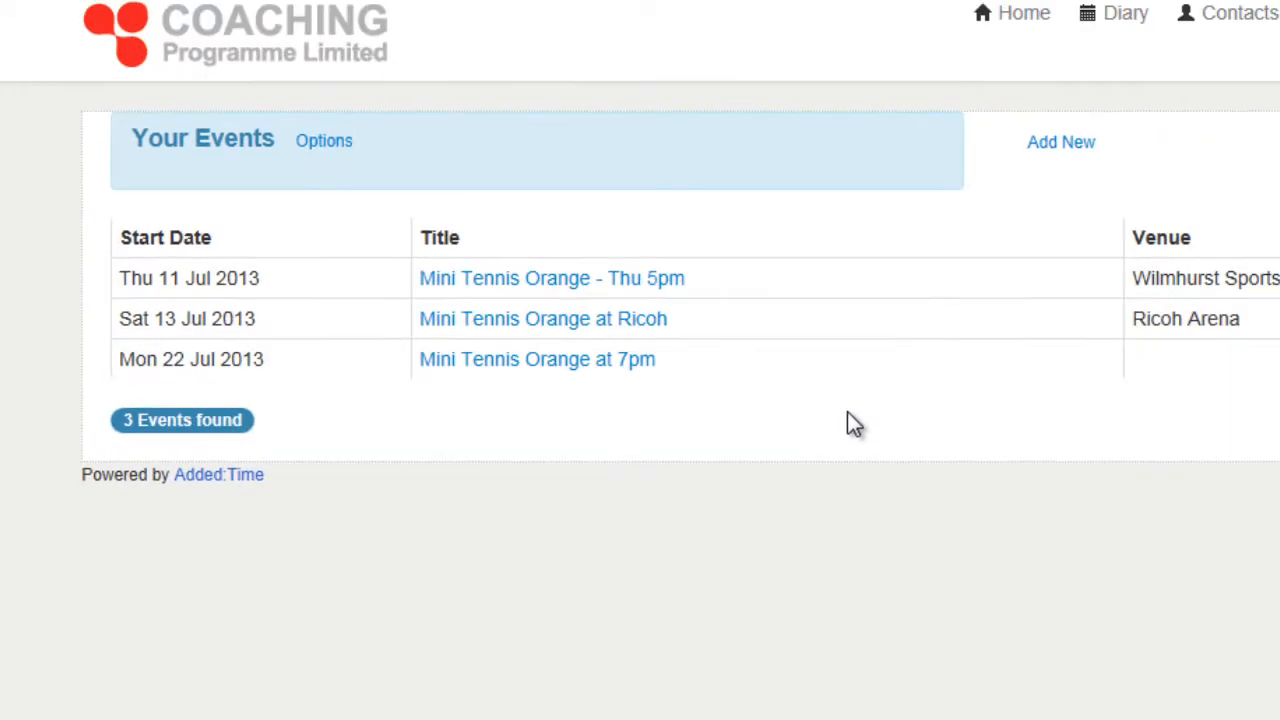
Open the Mini Tennis Orange - Thu 5pm event, and expand and collapse its list of sessions.
{"action": "left_click", "coordinate": [651, 290]}
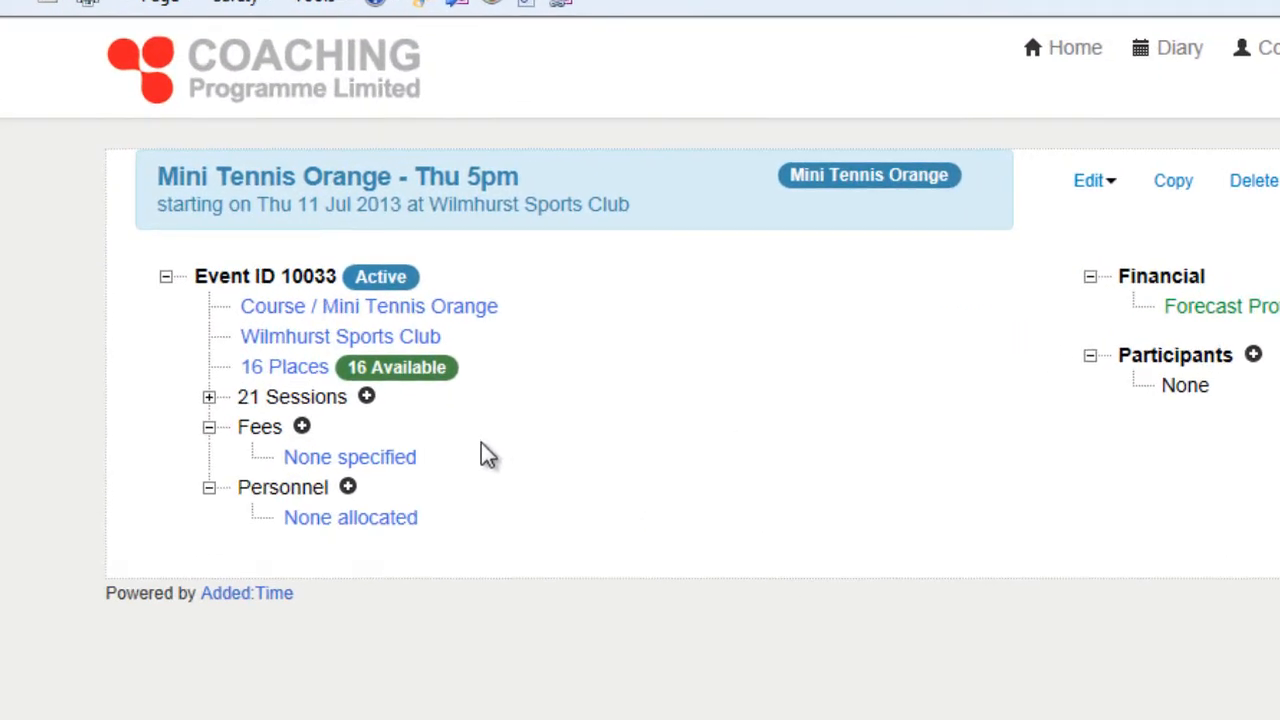
{"action": "left_click", "coordinate": [209, 397]}
{"action": "left_click", "coordinate": [209, 397]}
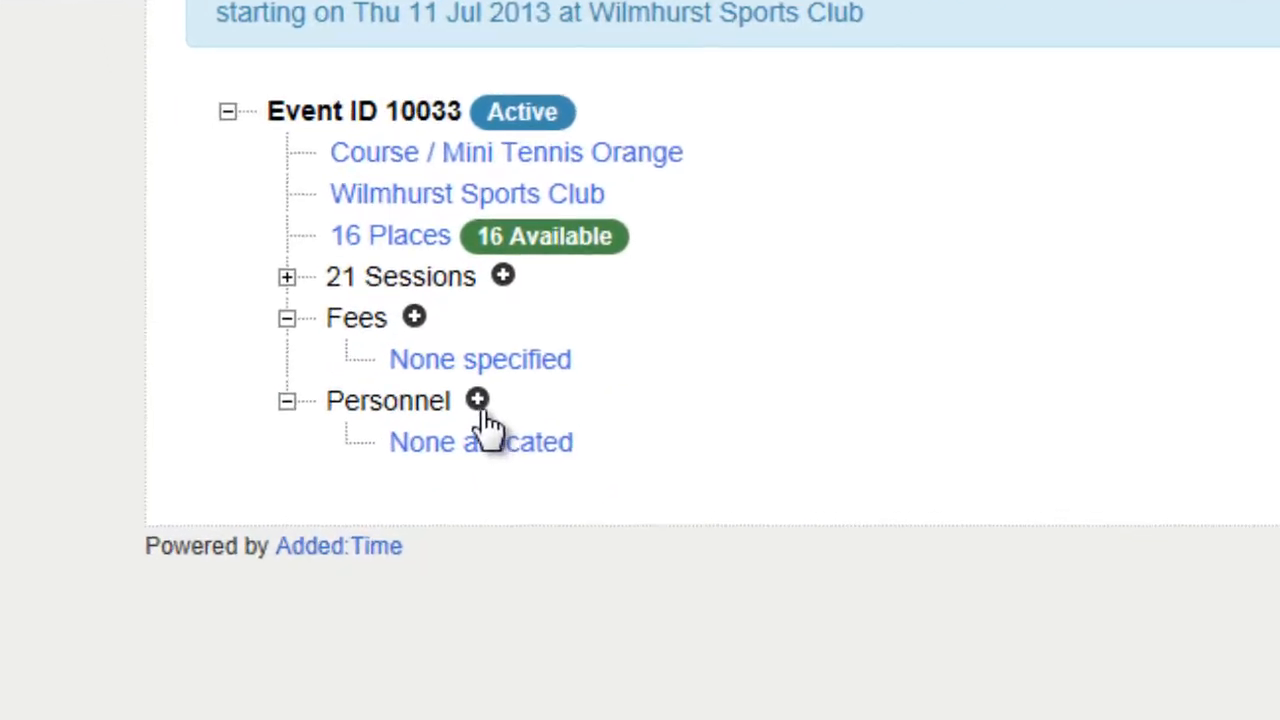
Start a personnel entry for the event with the role Coach, the first listed coach and the standard Tennis rate - 25.00.
{"action": "left_click", "coordinate": [477, 400]}
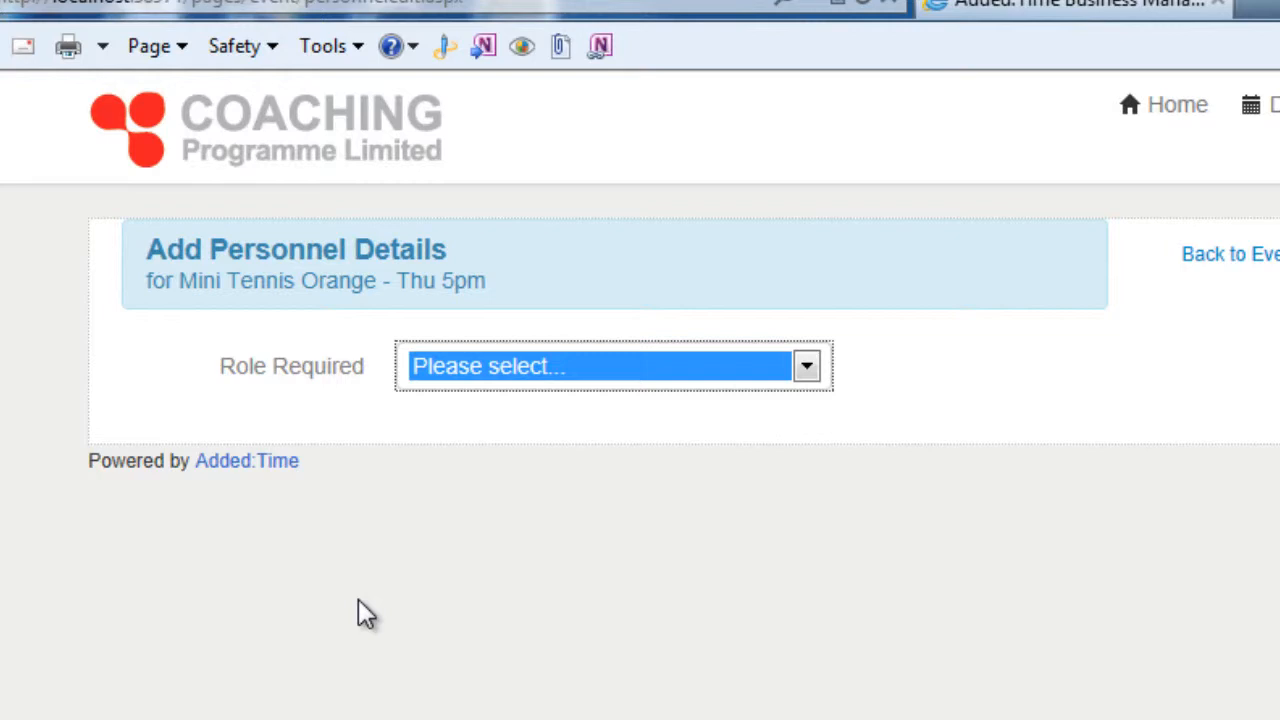
{"action": "left_click", "coordinate": [586, 389]}
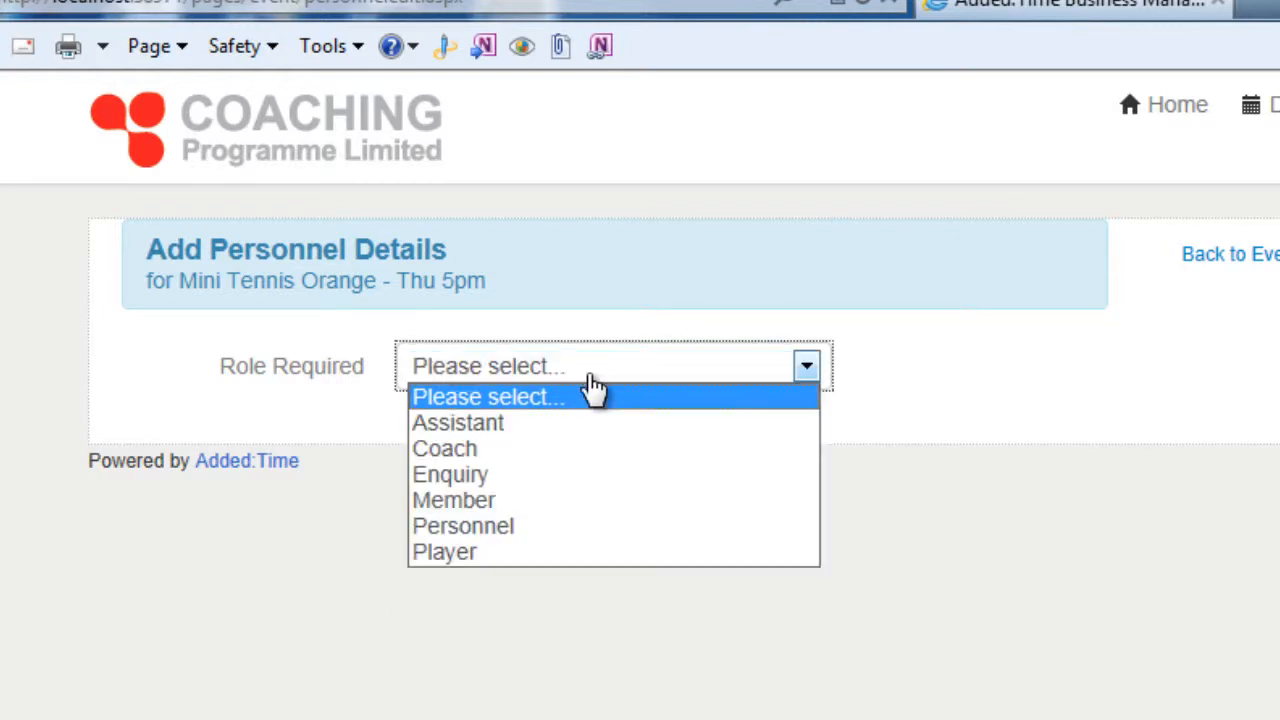
{"action": "left_click", "coordinate": [566, 460]}
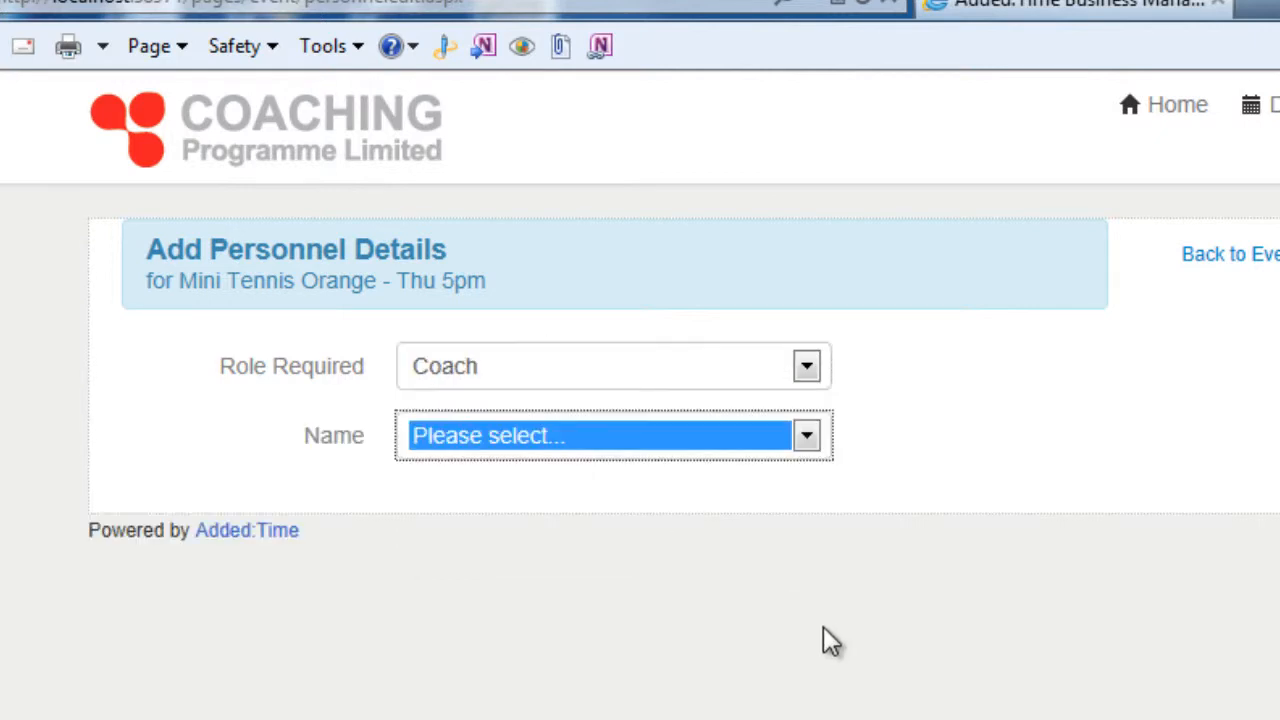
{"action": "left_click", "coordinate": [698, 455]}
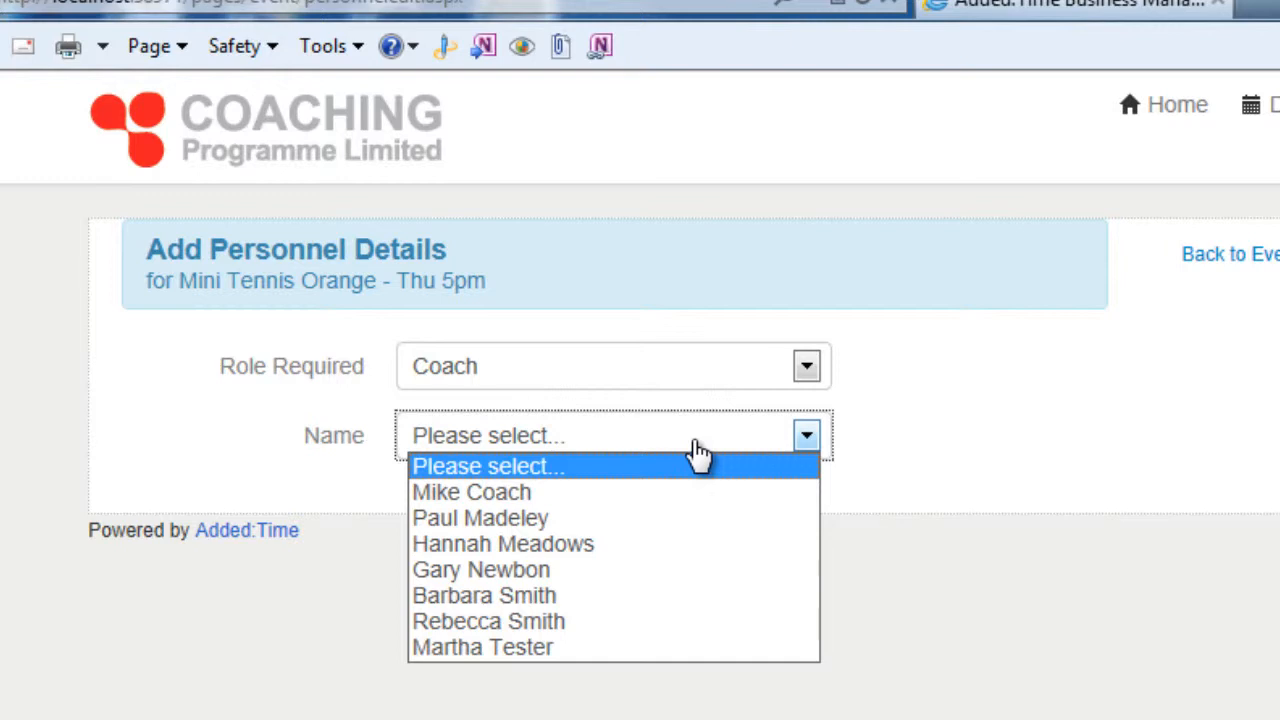
{"action": "left_click", "coordinate": [672, 495]}
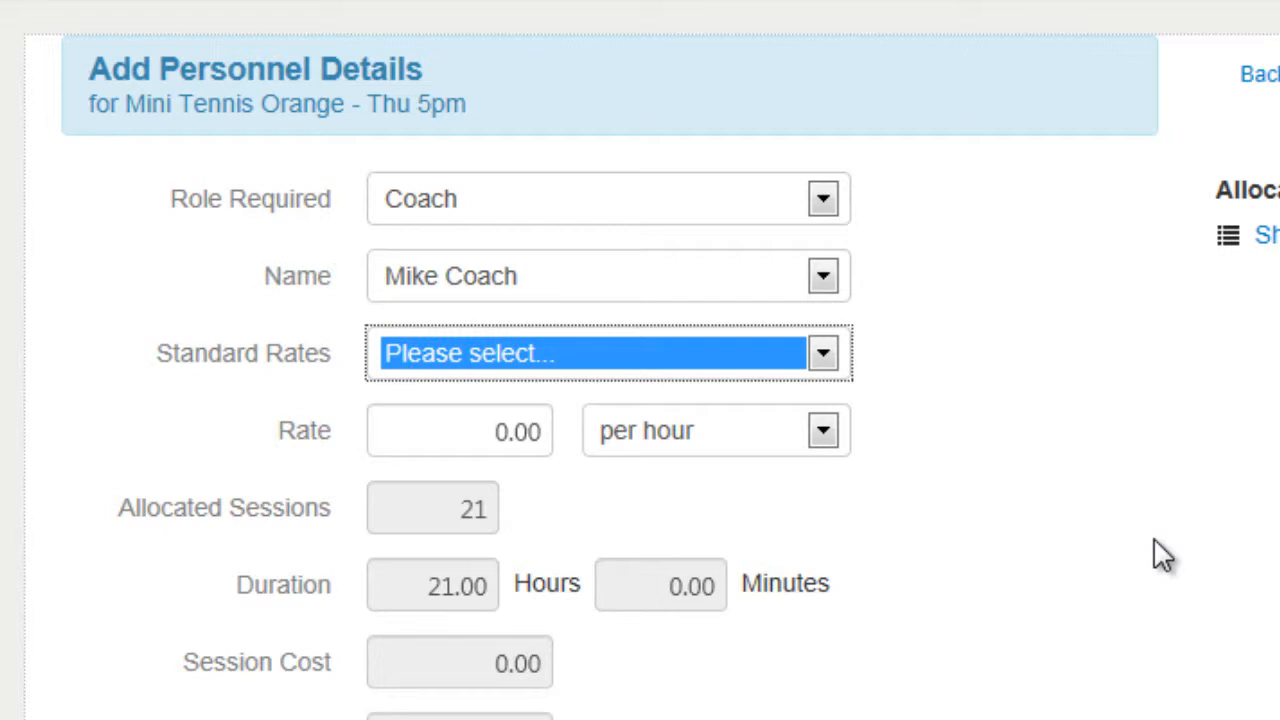
{"action": "left_click", "coordinate": [736, 362]}
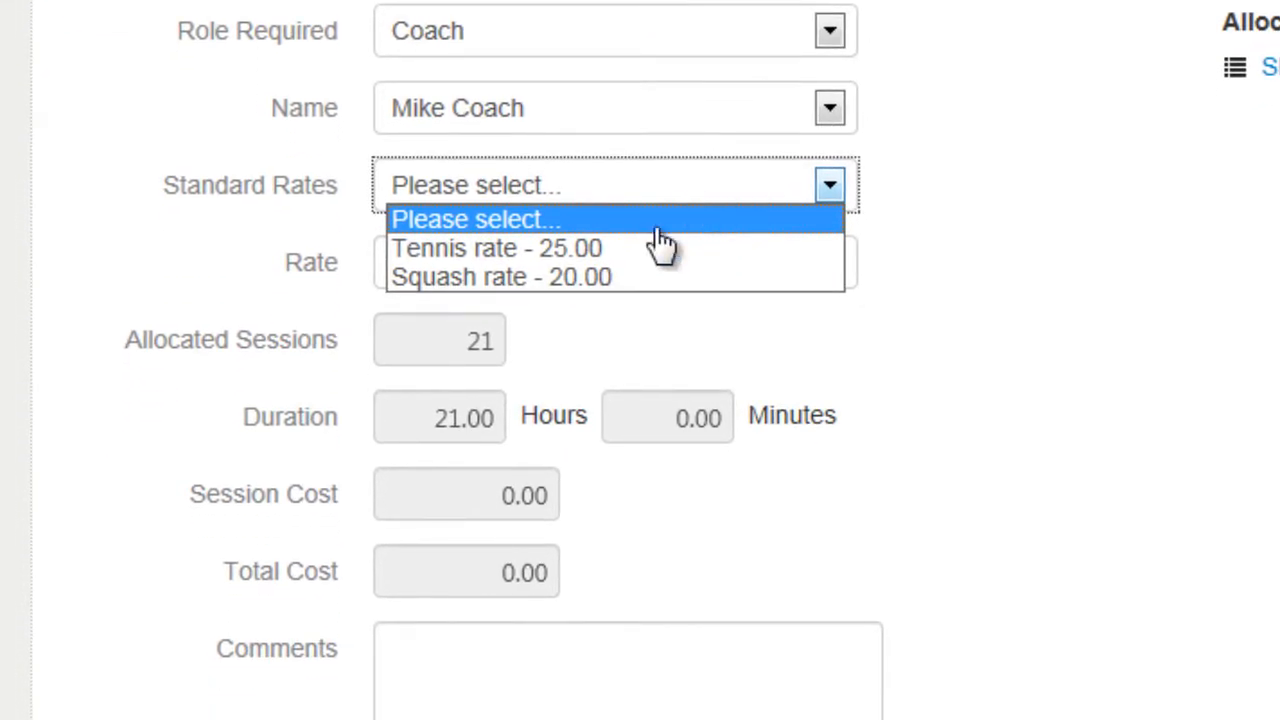
{"action": "left_click", "coordinate": [608, 258]}
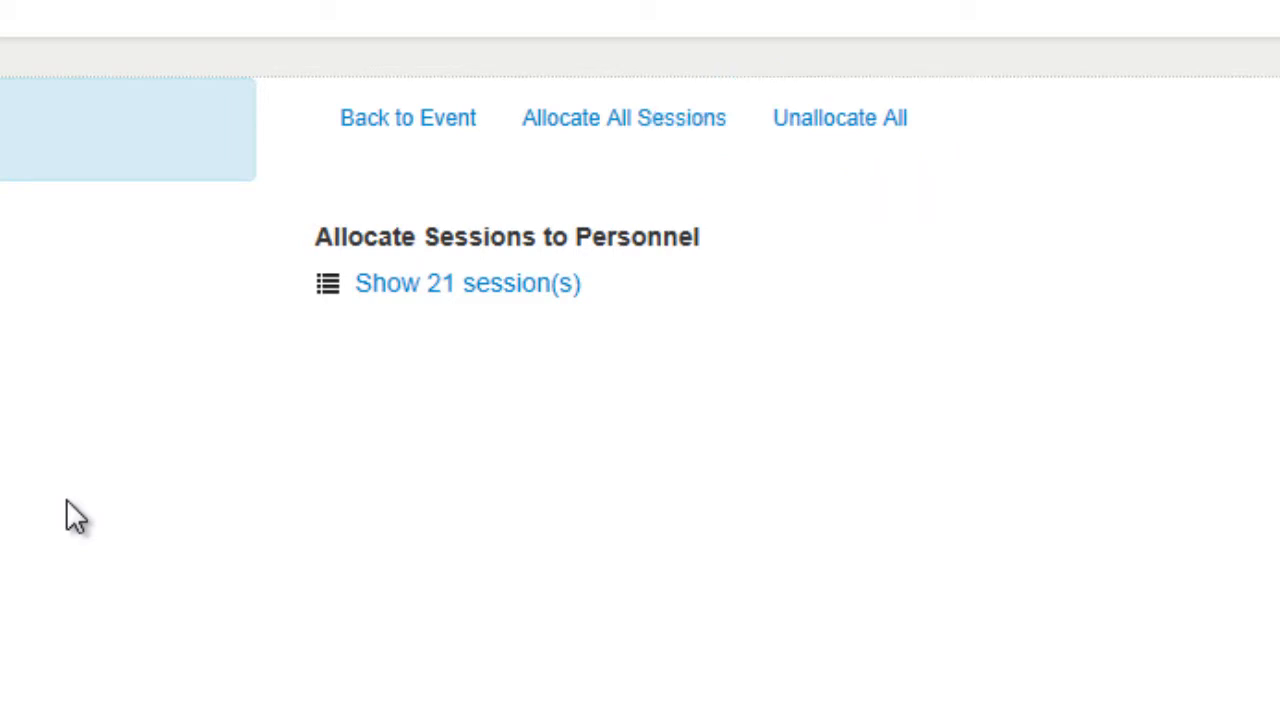
Try out session allocation by unallocating and reallocating all sessions, and switching the 25 Jul and 1 Aug 2013 sessions off and on.
{"action": "left_click", "coordinate": [415, 291]}
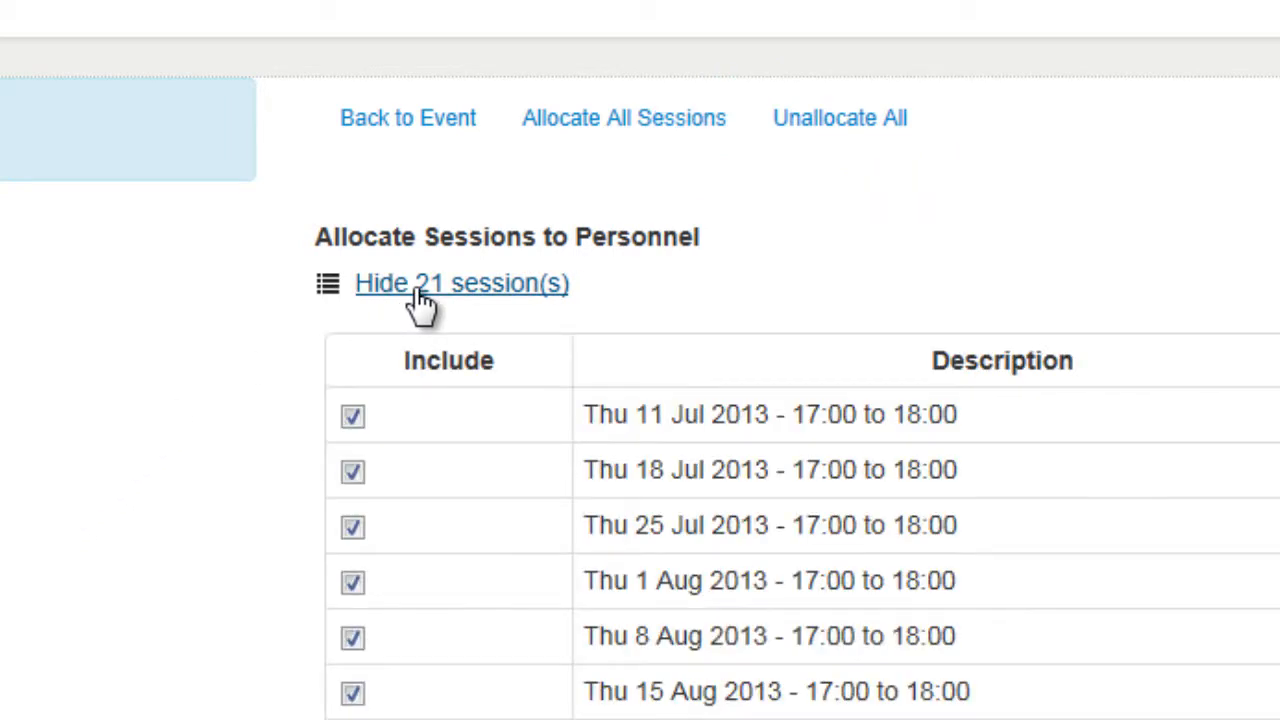
{"action": "left_click", "coordinate": [840, 132]}
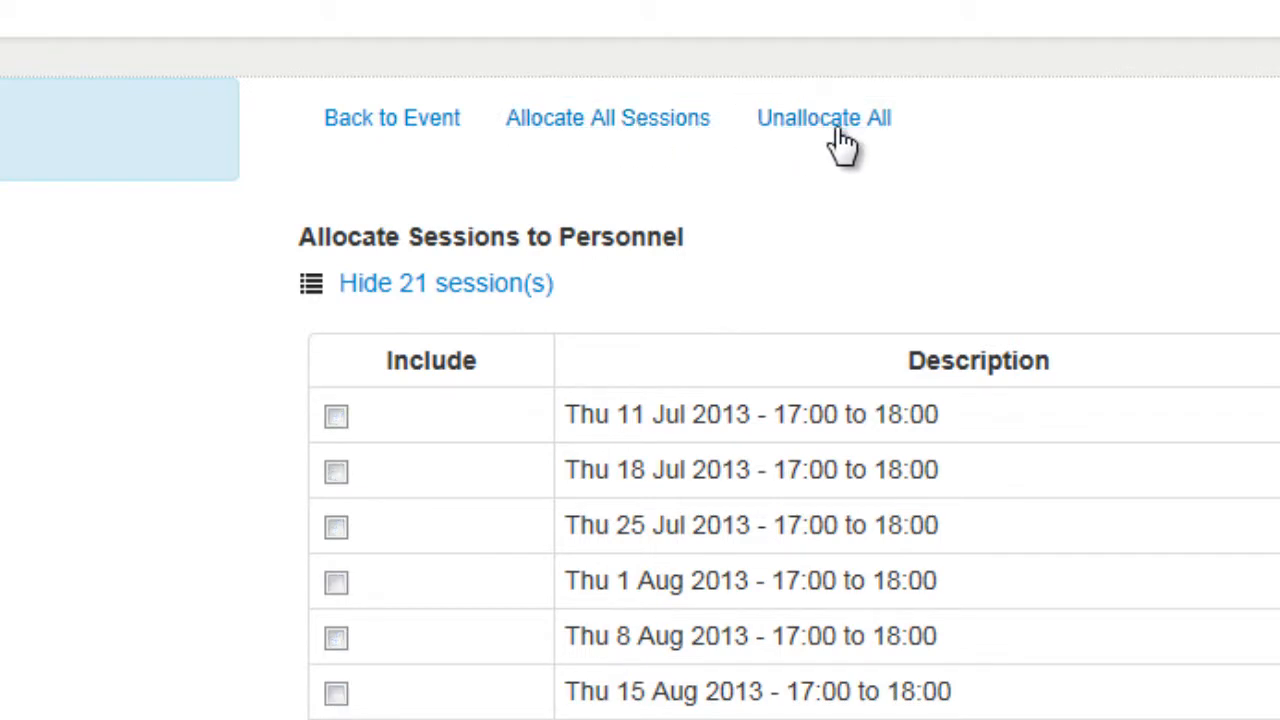
{"action": "left_click", "coordinate": [840, 135]}
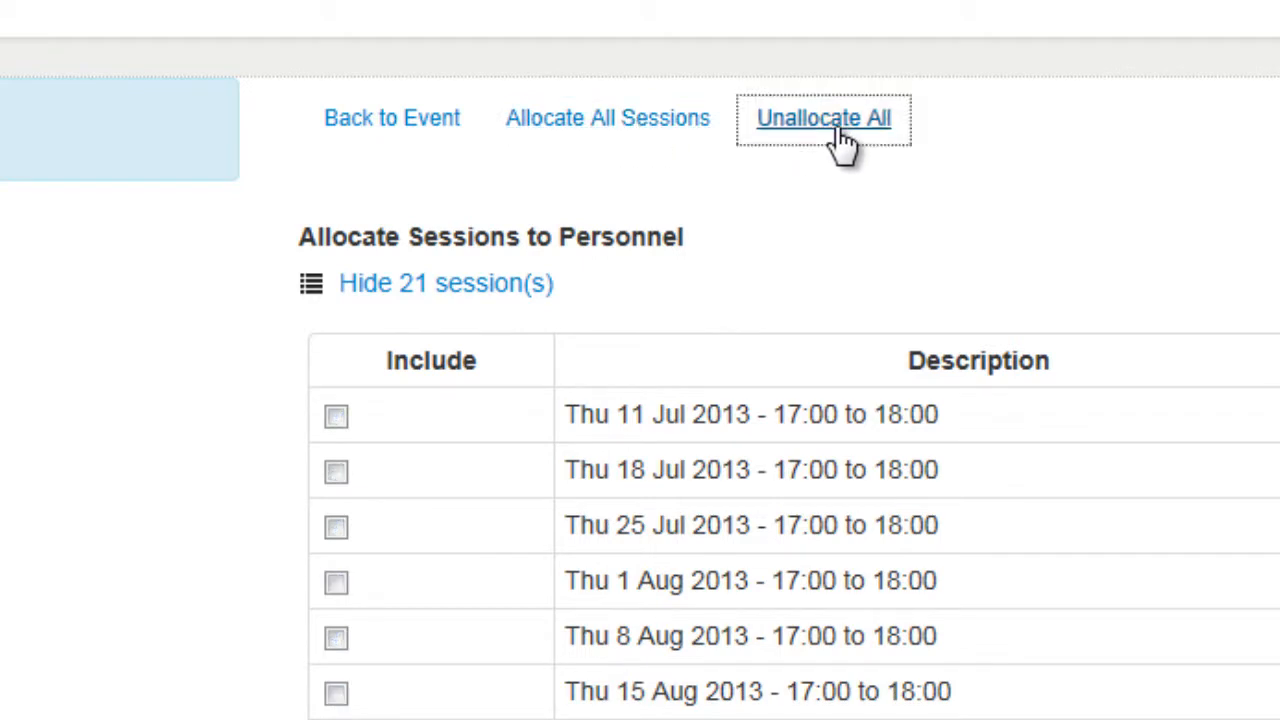
{"action": "left_click", "coordinate": [601, 133]}
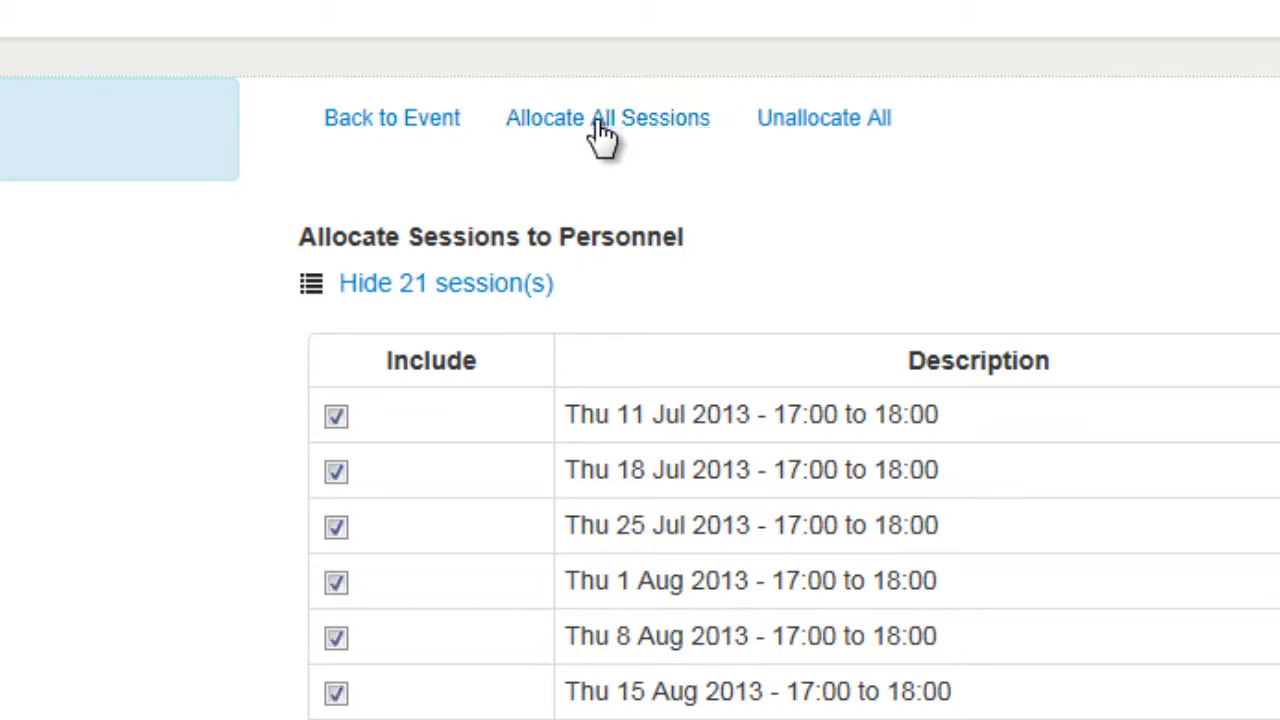
{"action": "left_click", "coordinate": [336, 527]}
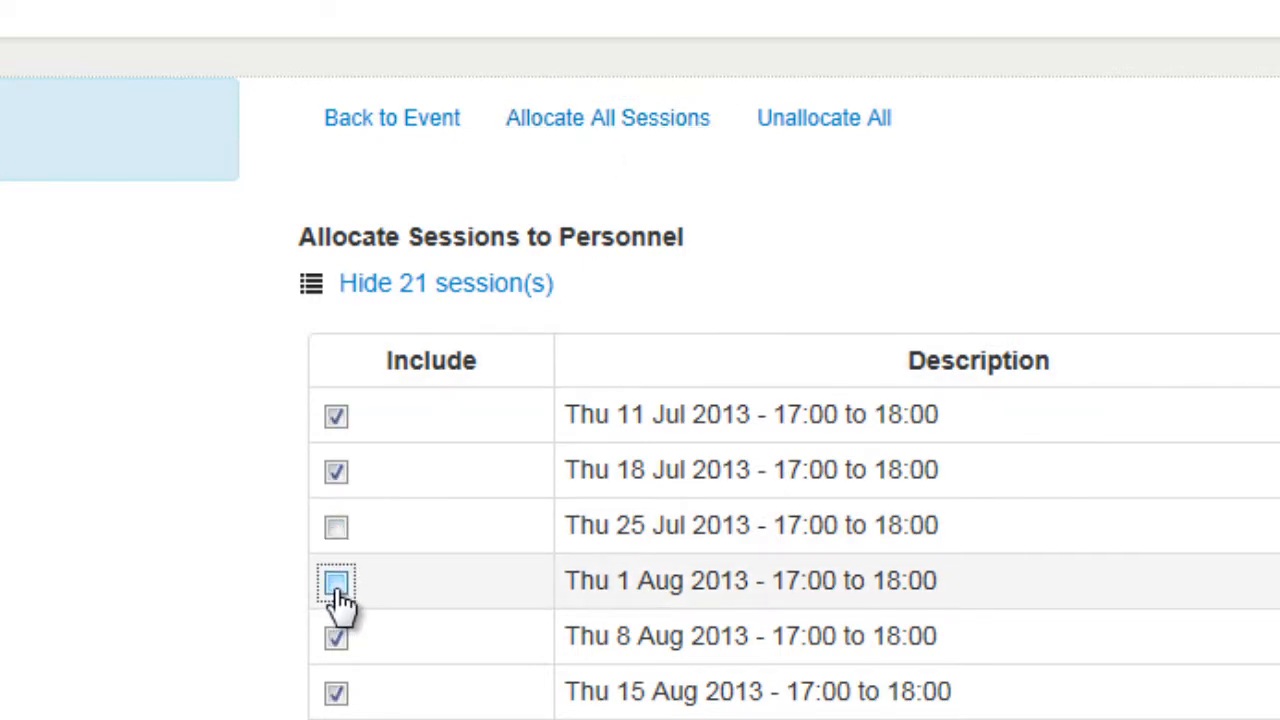
{"action": "left_click", "coordinate": [336, 527]}
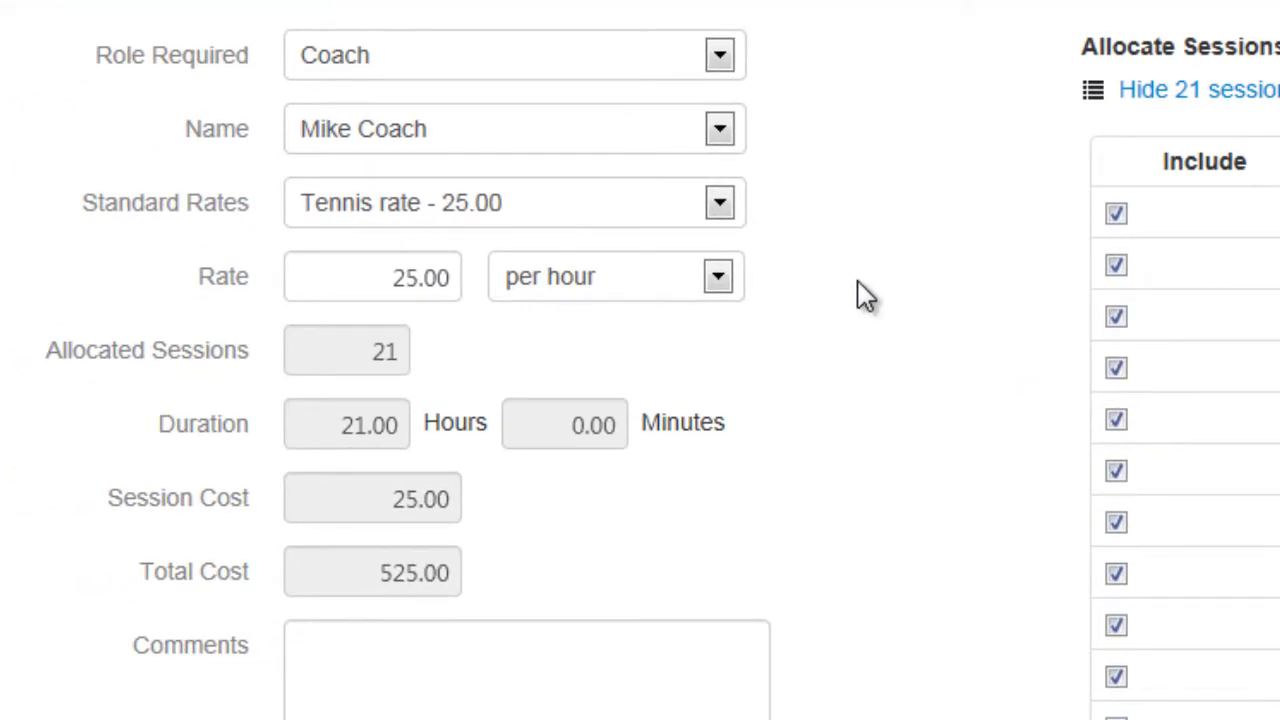
Set the coach's rate to 400 for event and save the personnel entry.
{"action": "left_click", "coordinate": [652, 283]}
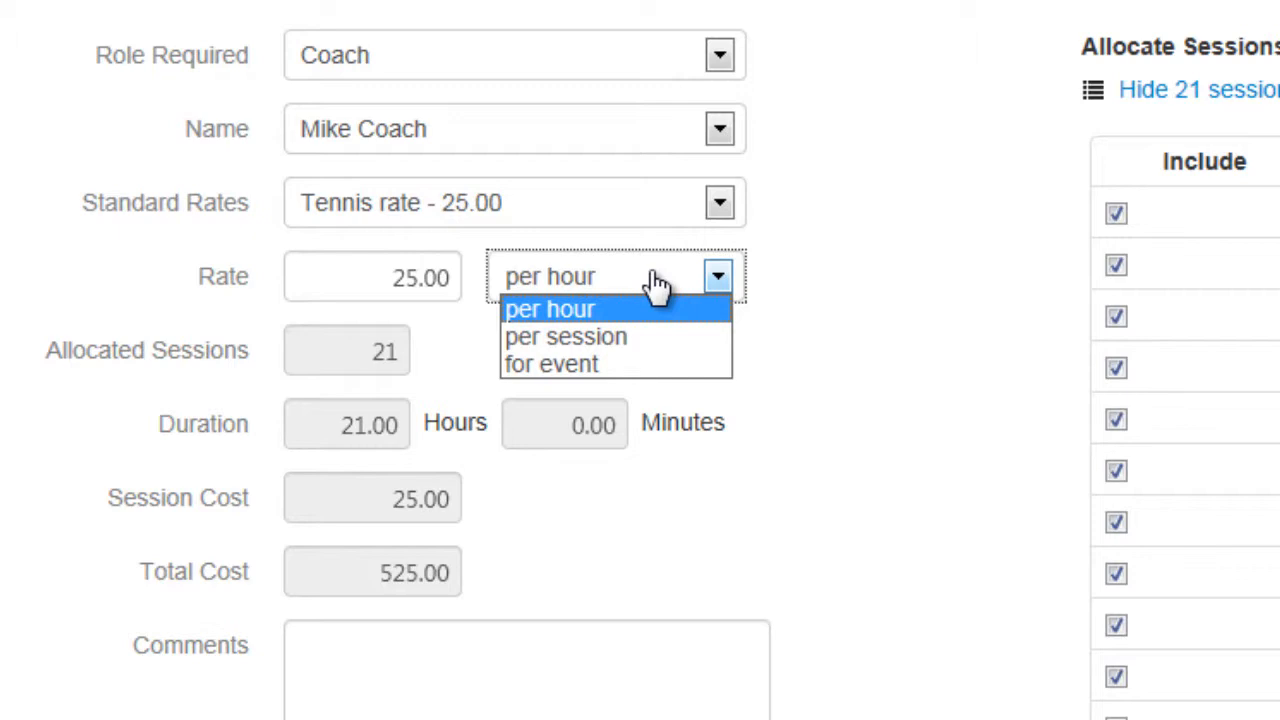
{"action": "left_click", "coordinate": [634, 364]}
{"action": "key", "text": "Tab"}
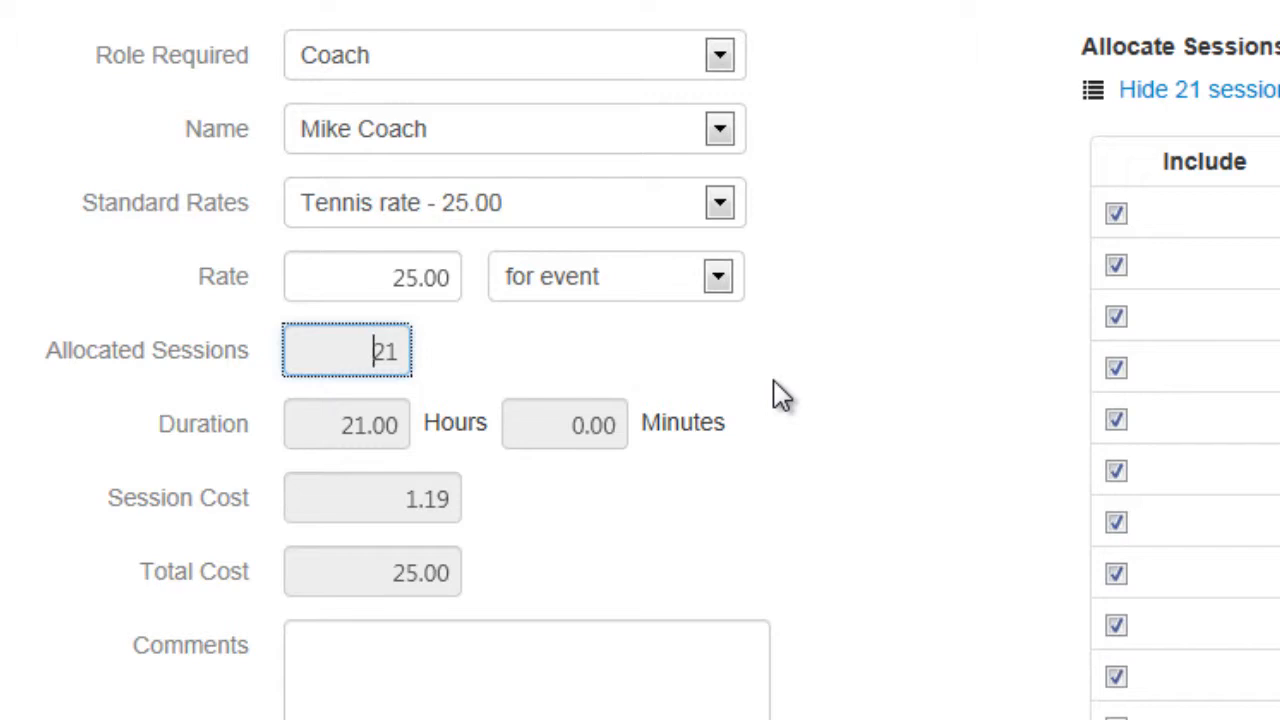
{"action": "left_click", "coordinate": [362, 278]}
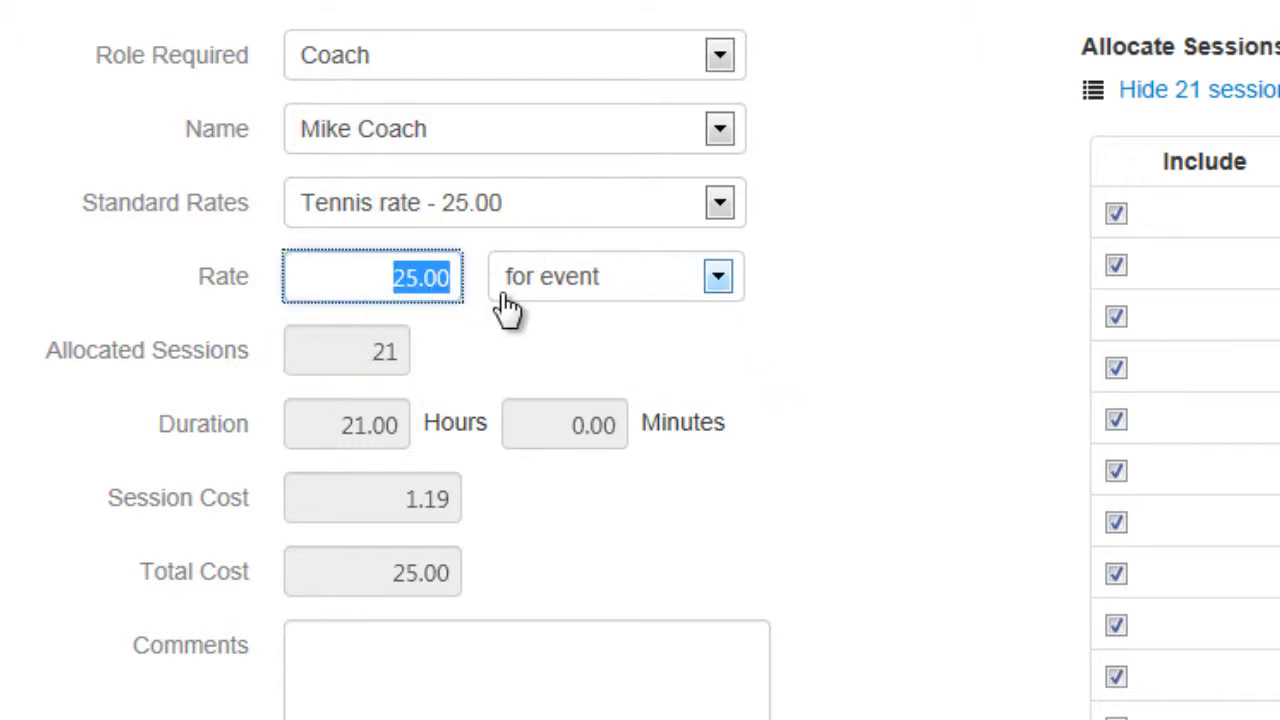
{"action": "type", "text": "400"}
{"action": "key", "text": "Tab"}
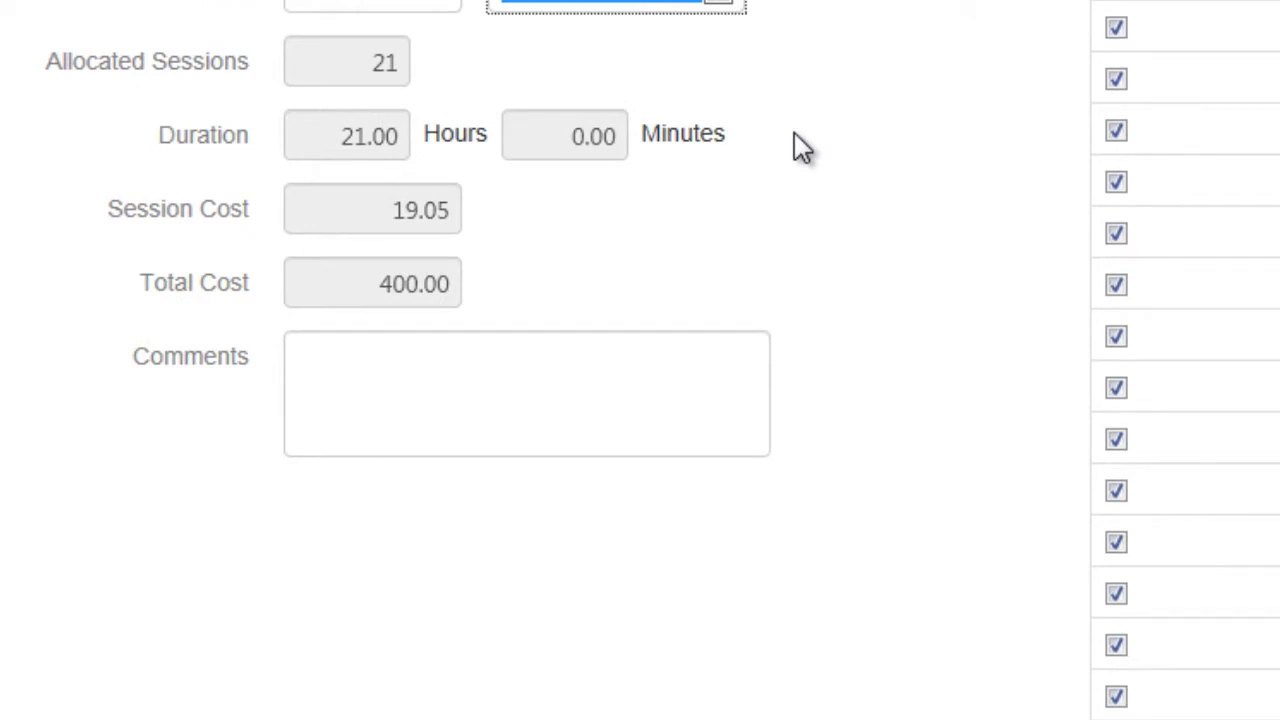
{"action": "left_click", "coordinate": [345, 590]}
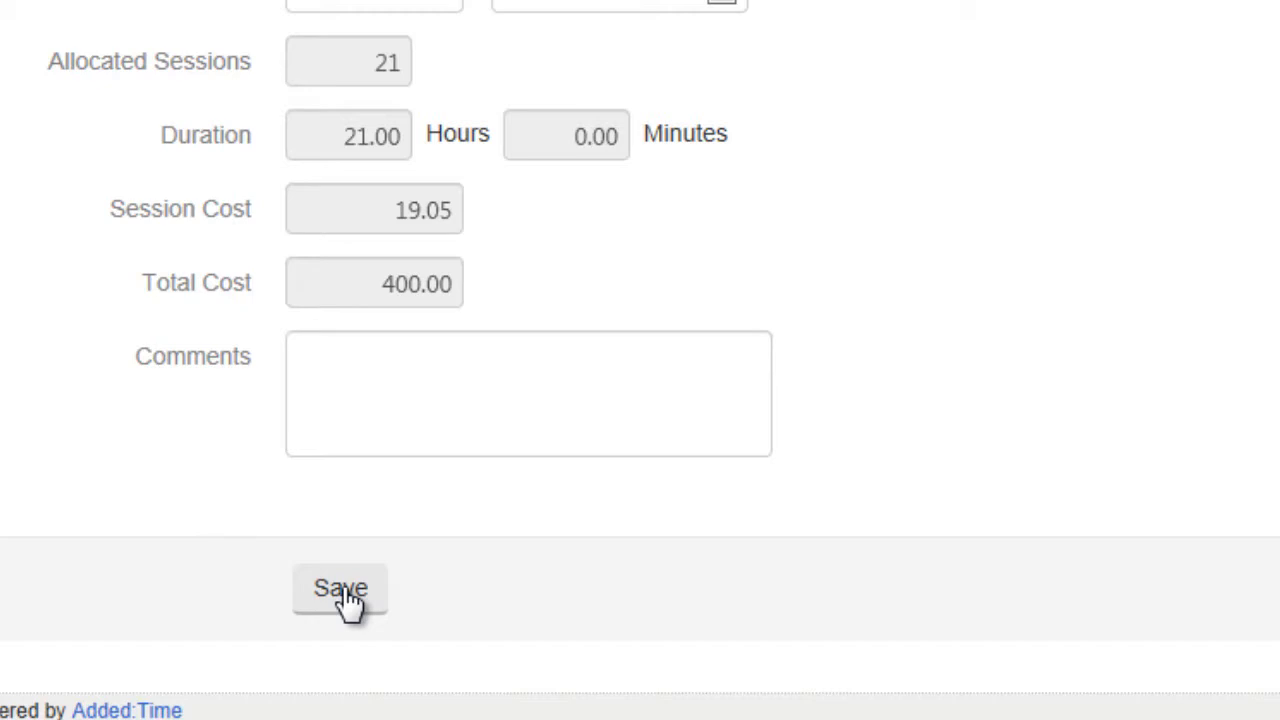
{"action": "left_click", "coordinate": [345, 590]}
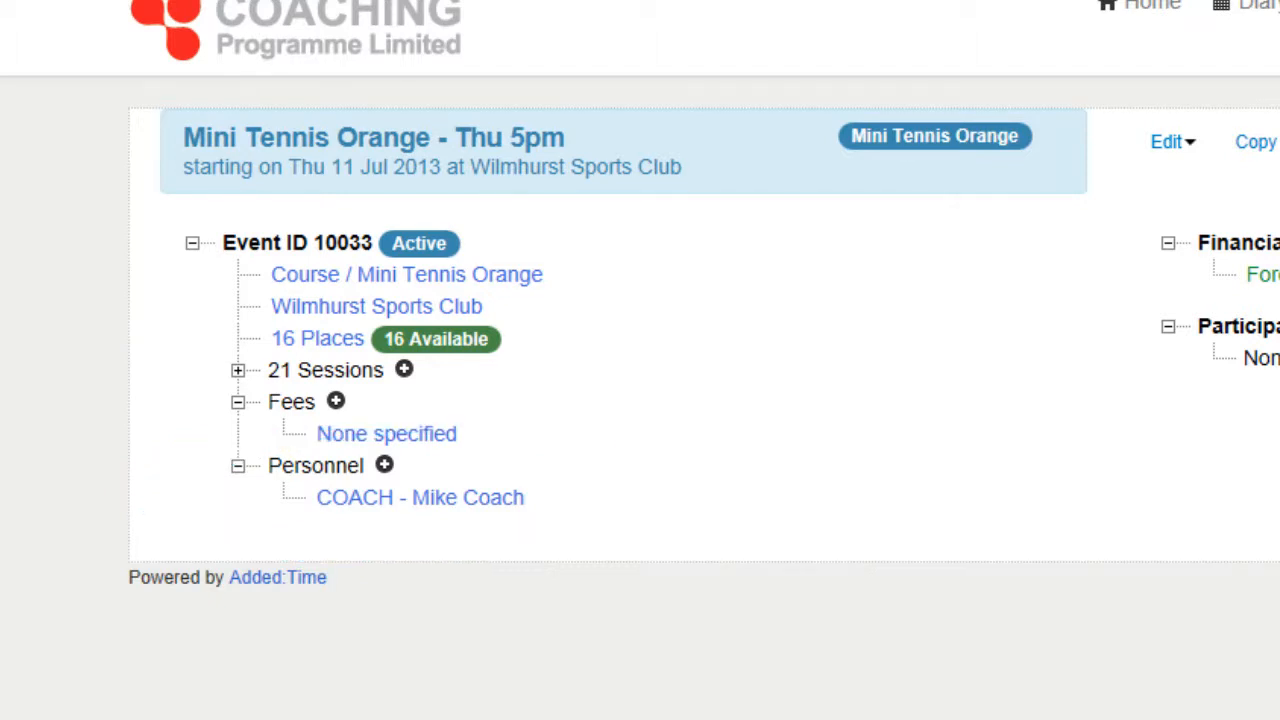
Open the saved coach entry to review its rate and cost details and return to the event.
{"action": "left_click", "coordinate": [470, 505]}
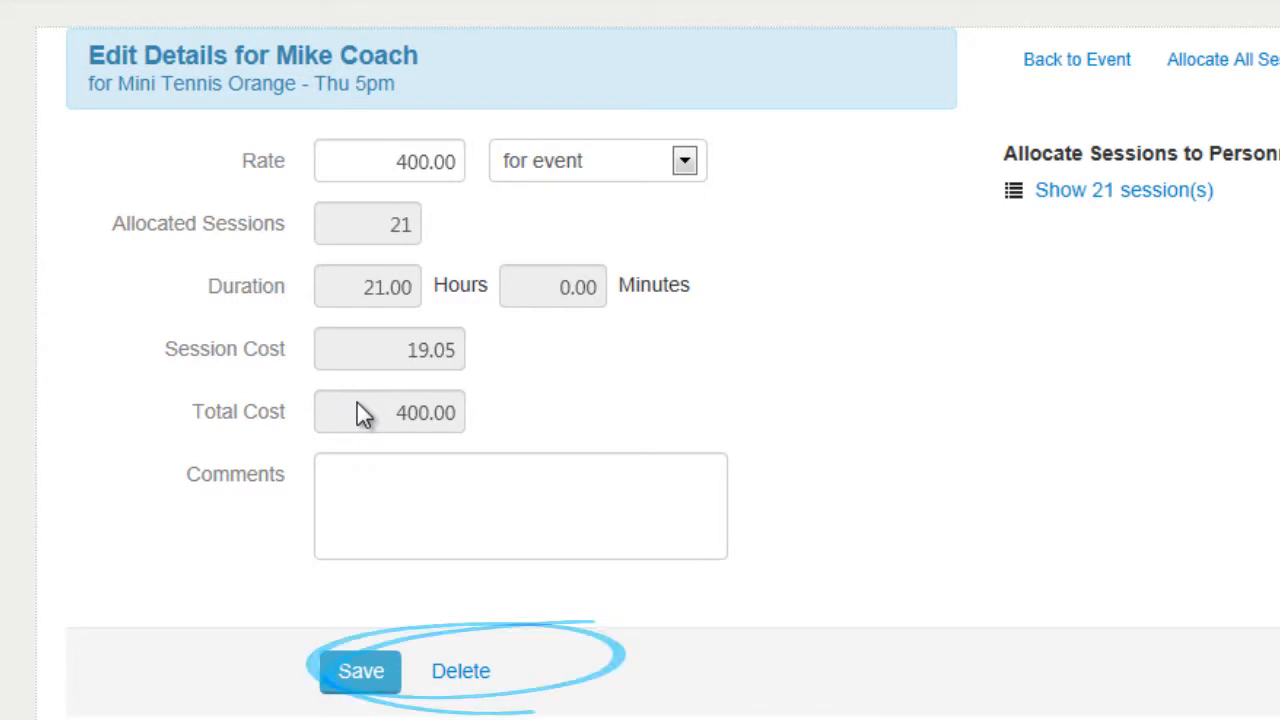
{"action": "left_click", "coordinate": [1078, 62]}
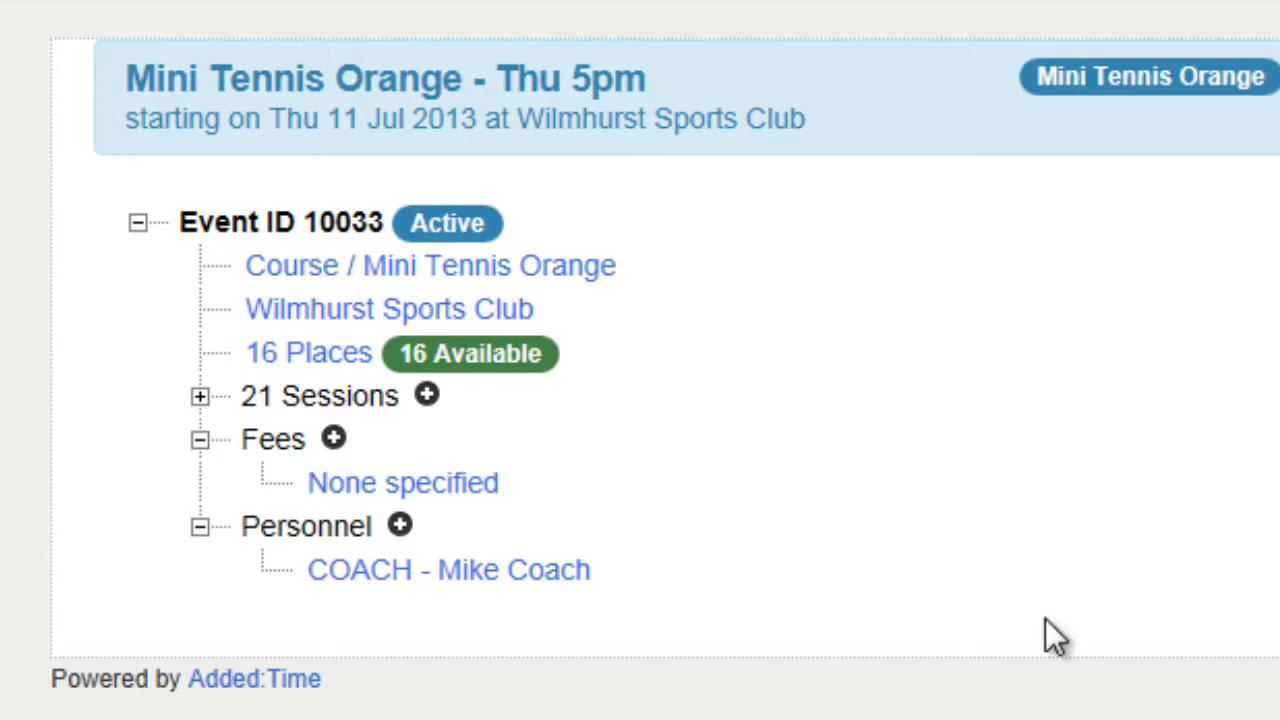
Start another personnel entry for the event with the role Assistant and the only listed assistant's name.
{"action": "left_click", "coordinate": [400, 527]}
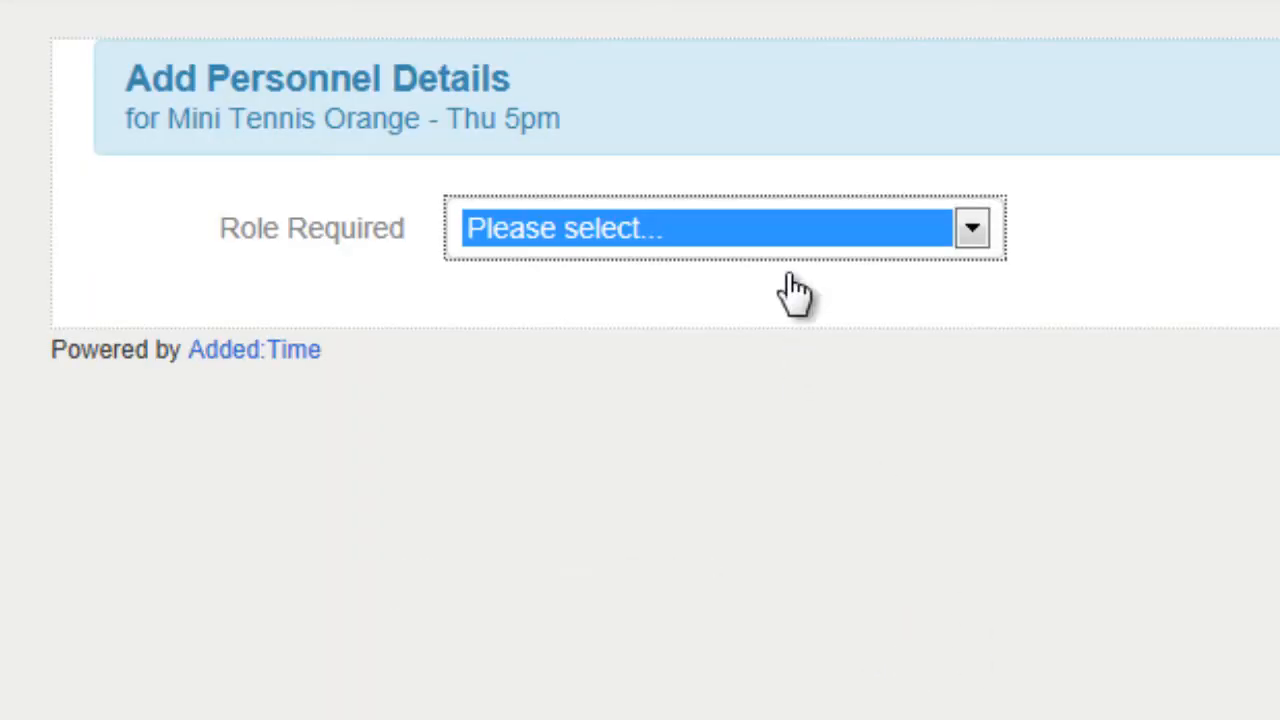
{"action": "left_click", "coordinate": [790, 228]}
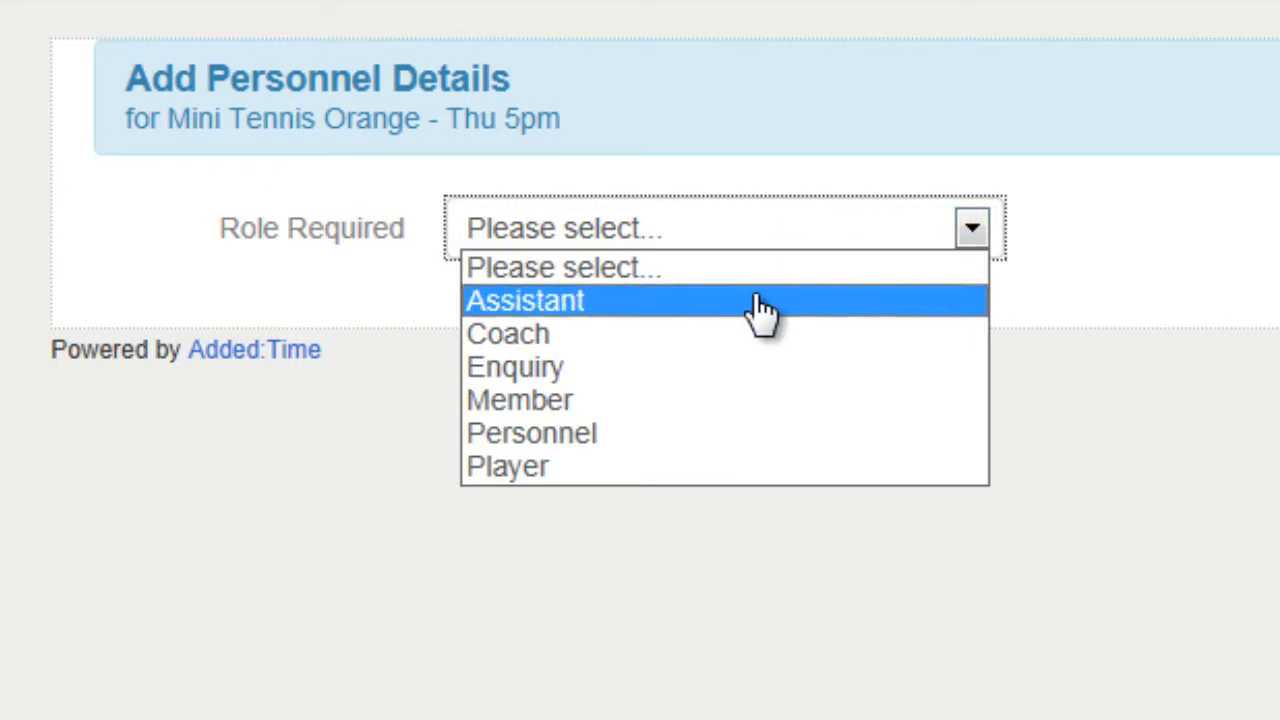
{"action": "left_click", "coordinate": [765, 303]}
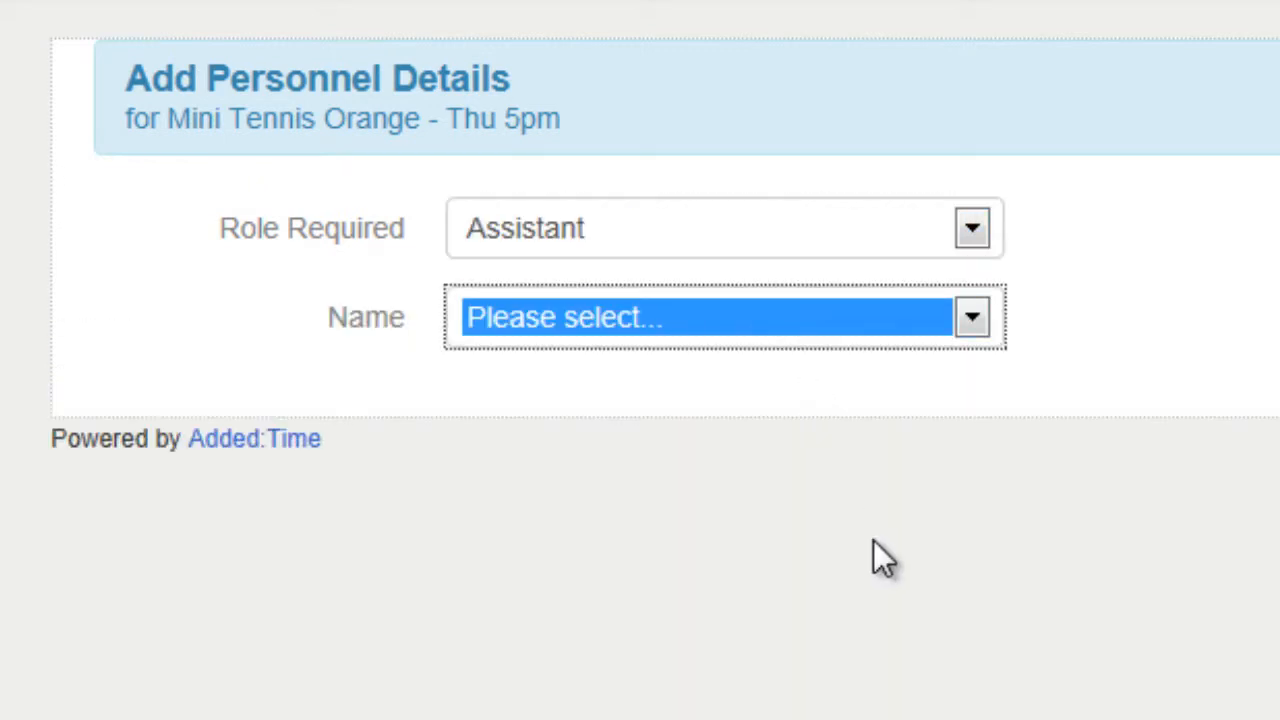
{"action": "left_click", "coordinate": [774, 338]}
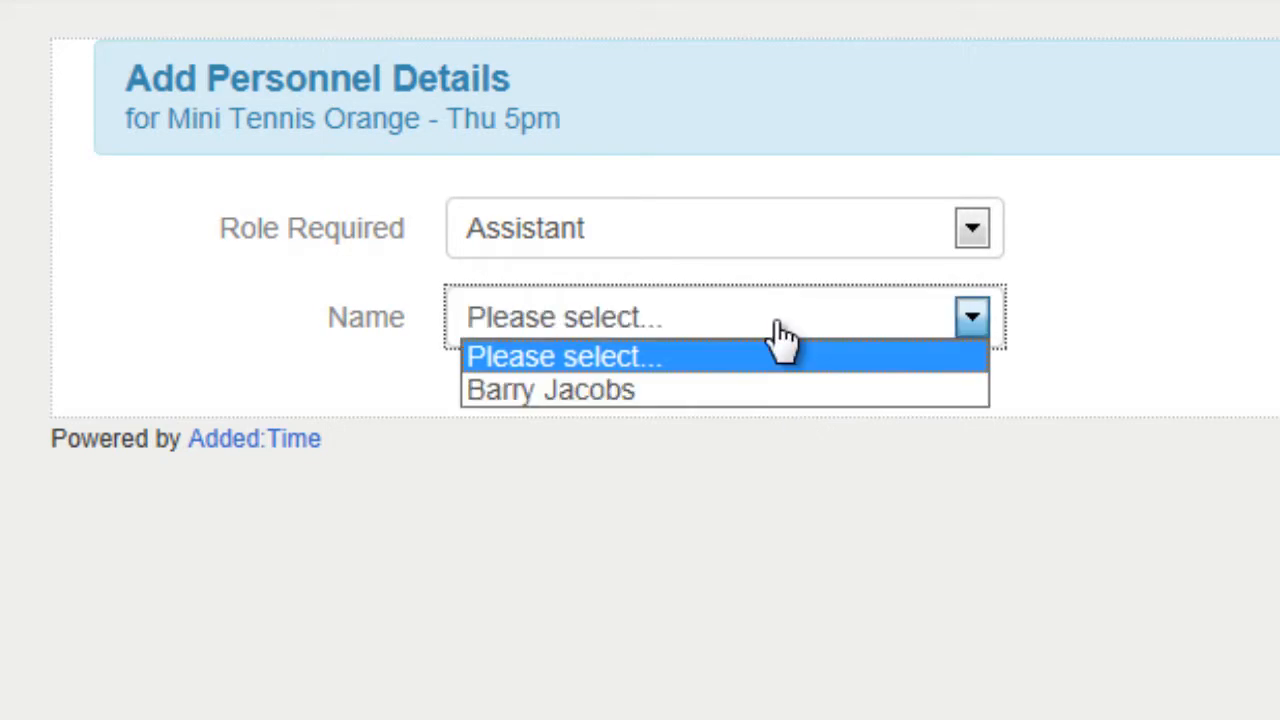
{"action": "left_click", "coordinate": [755, 396]}
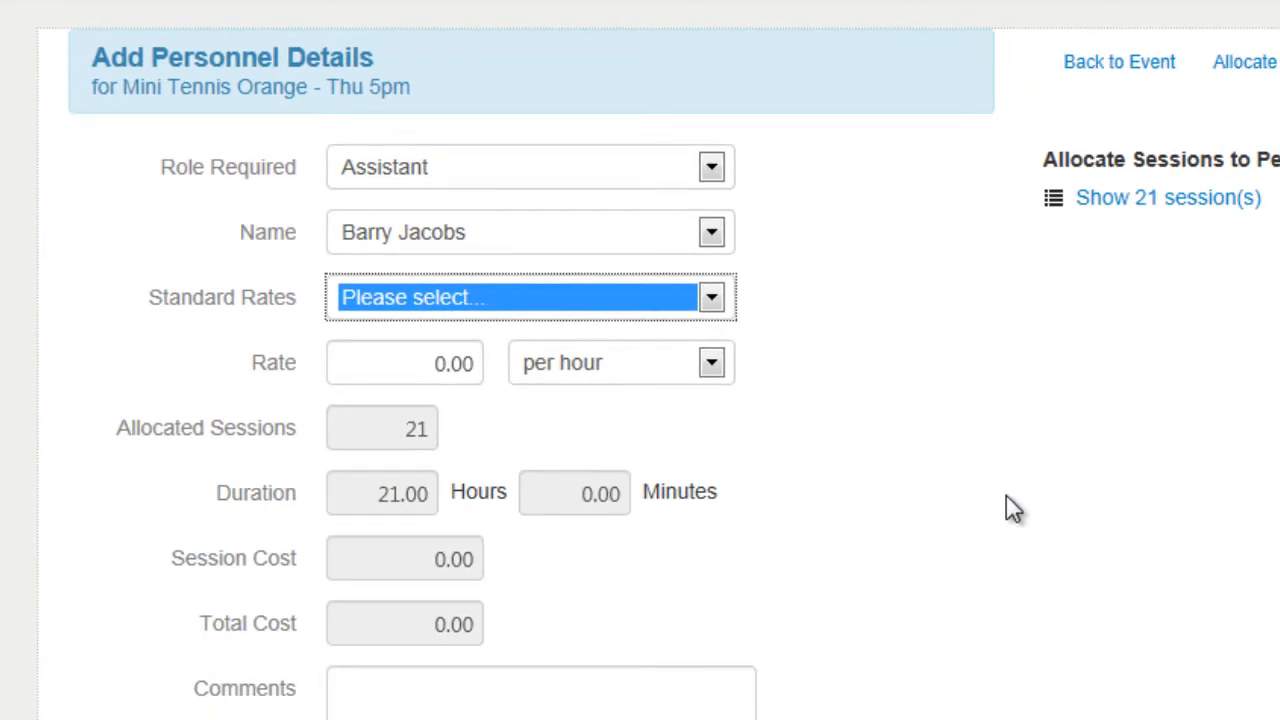
Check the standard rates without choosing one and set a custom rate of 15 per hour for the assistant.
{"action": "left_click", "coordinate": [621, 303]}
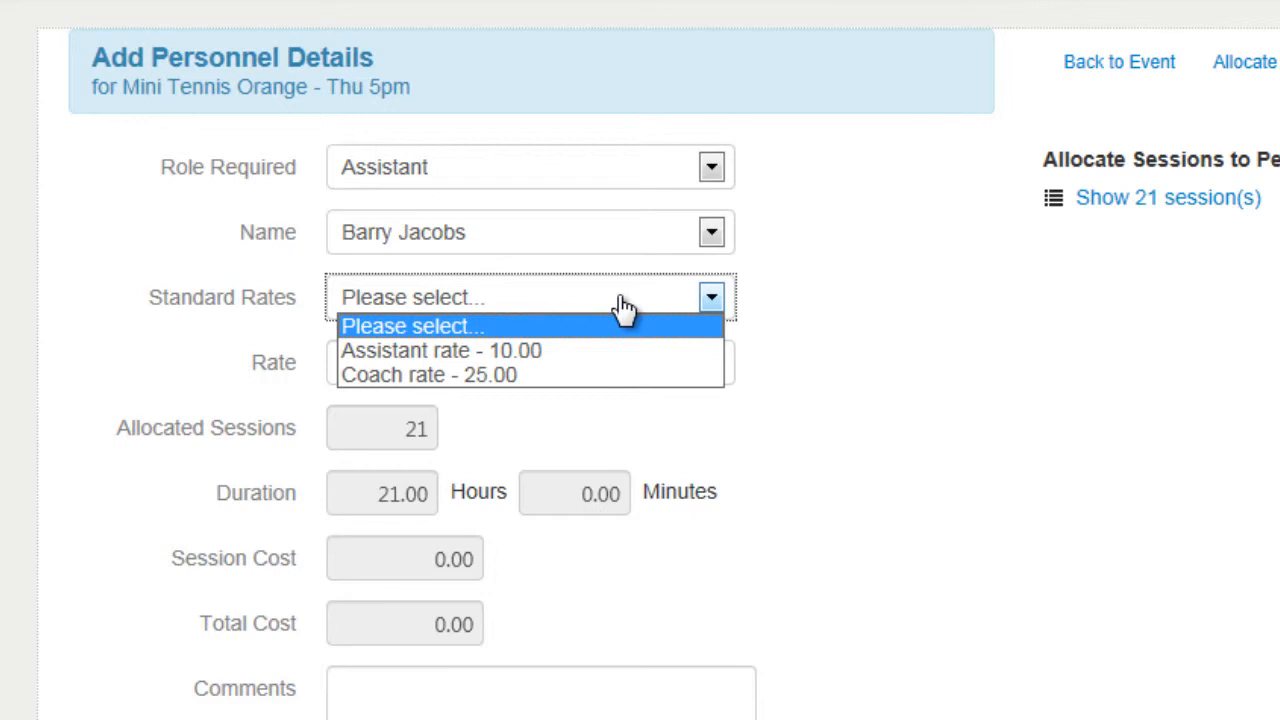
{"action": "left_click", "coordinate": [848, 316]}
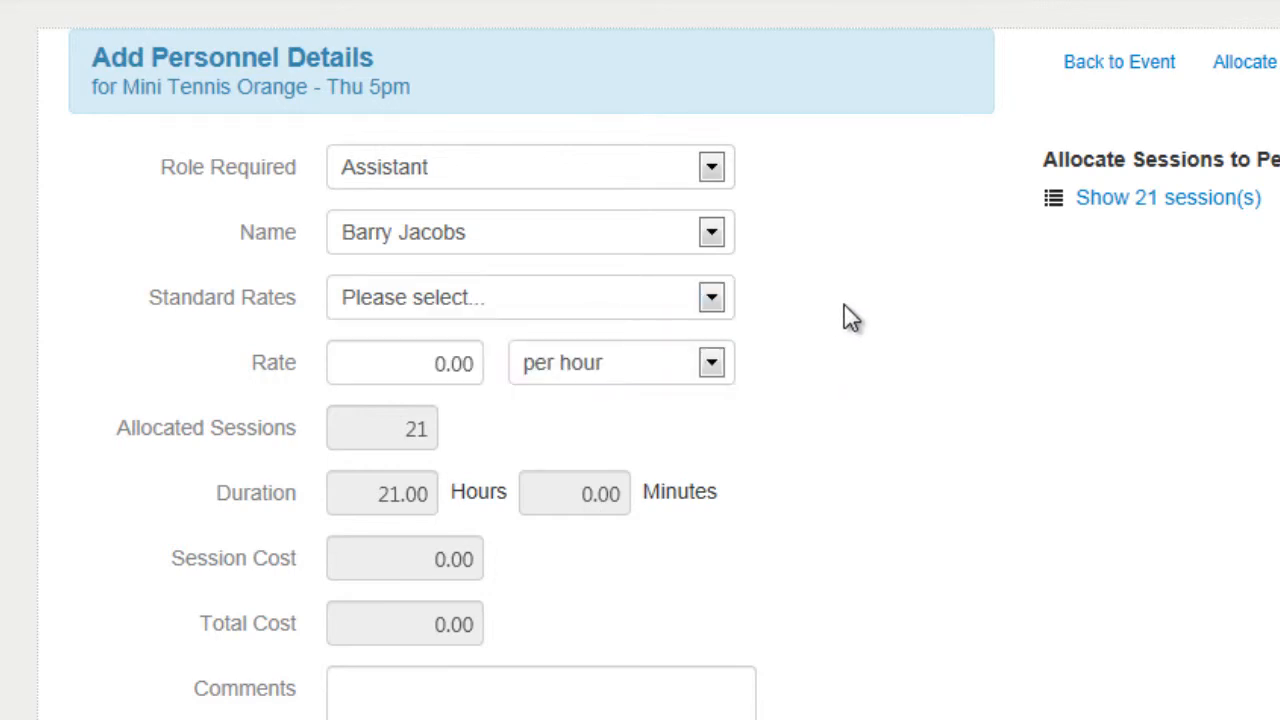
{"action": "left_click", "coordinate": [402, 364]}
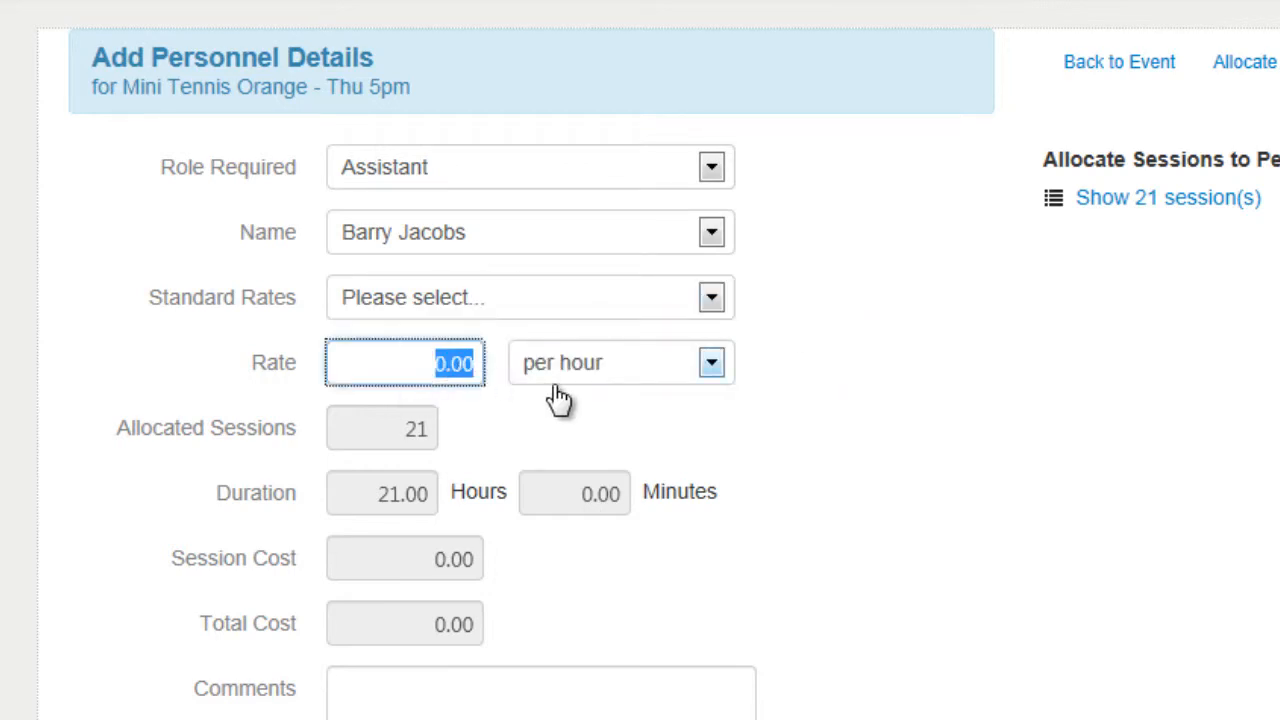
{"action": "type", "text": "15"}
{"action": "key", "text": "Tab"}
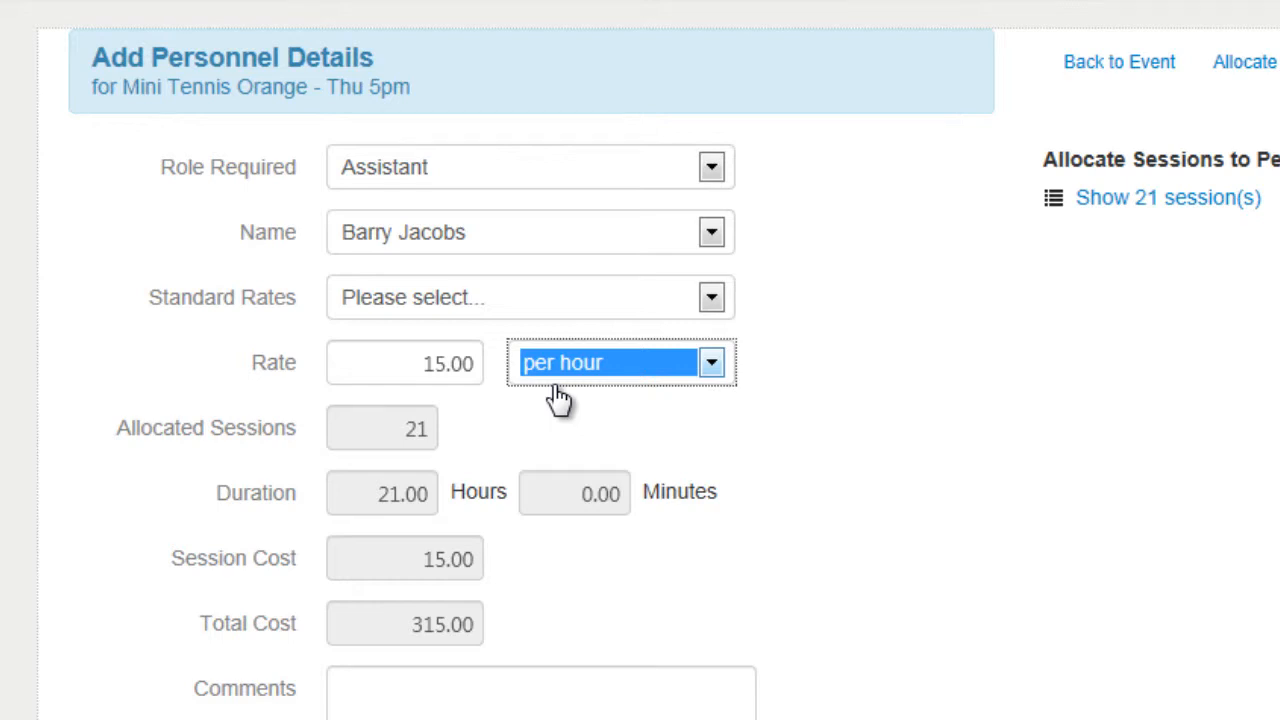
{"action": "left_click", "coordinate": [914, 398]}
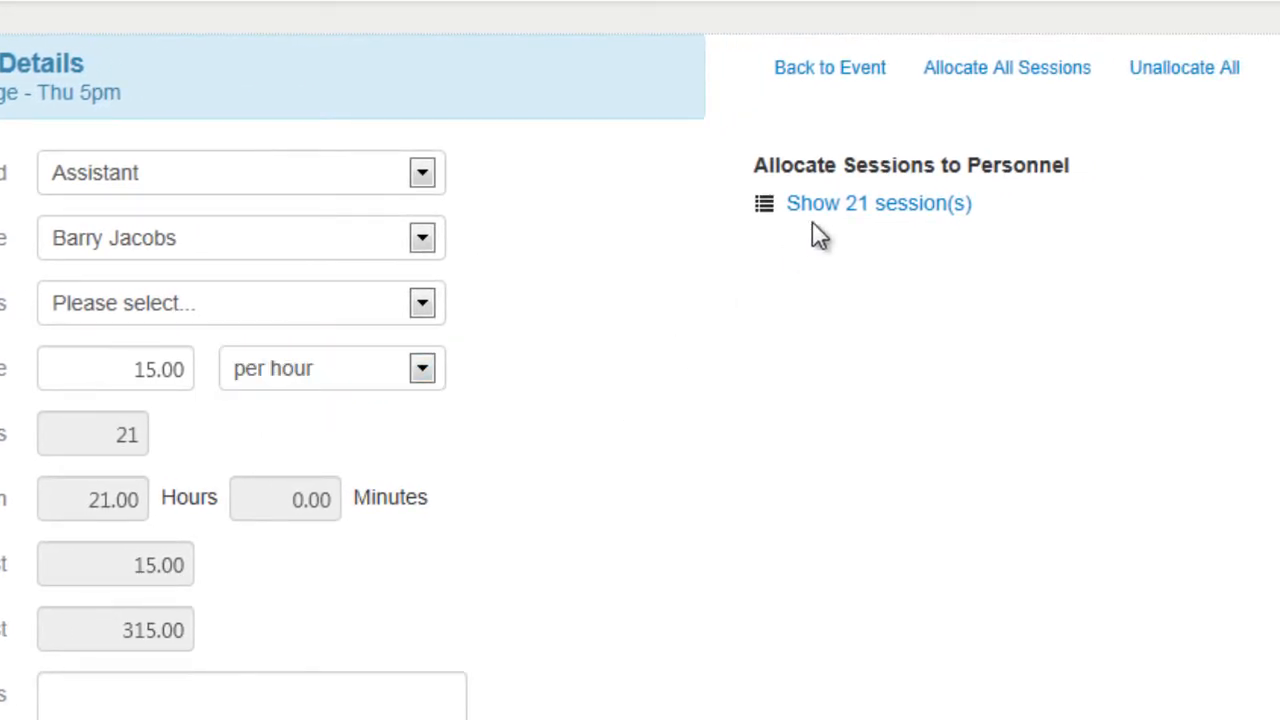
Allocate only the five Thursday sessions from 11 Jul to 8 Aug 2013 to the assistant and save the personnel entry.
{"action": "left_click", "coordinate": [862, 205]}
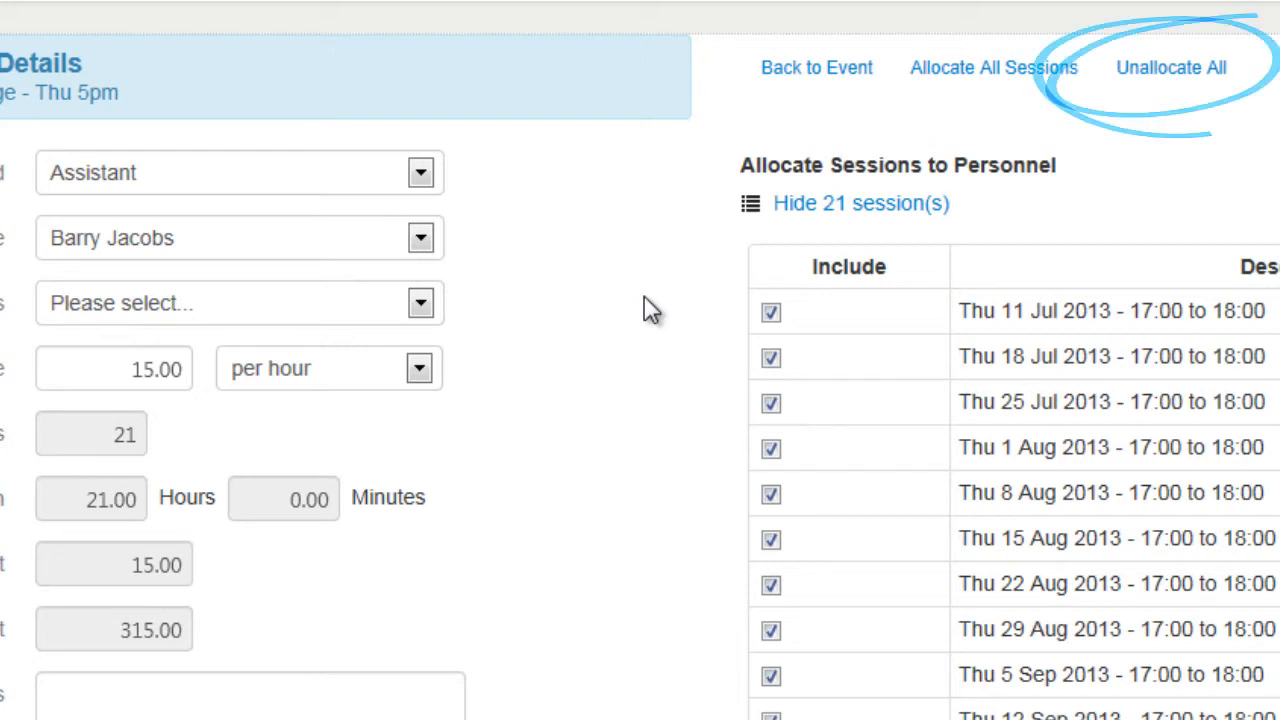
{"action": "left_click", "coordinate": [1143, 79]}
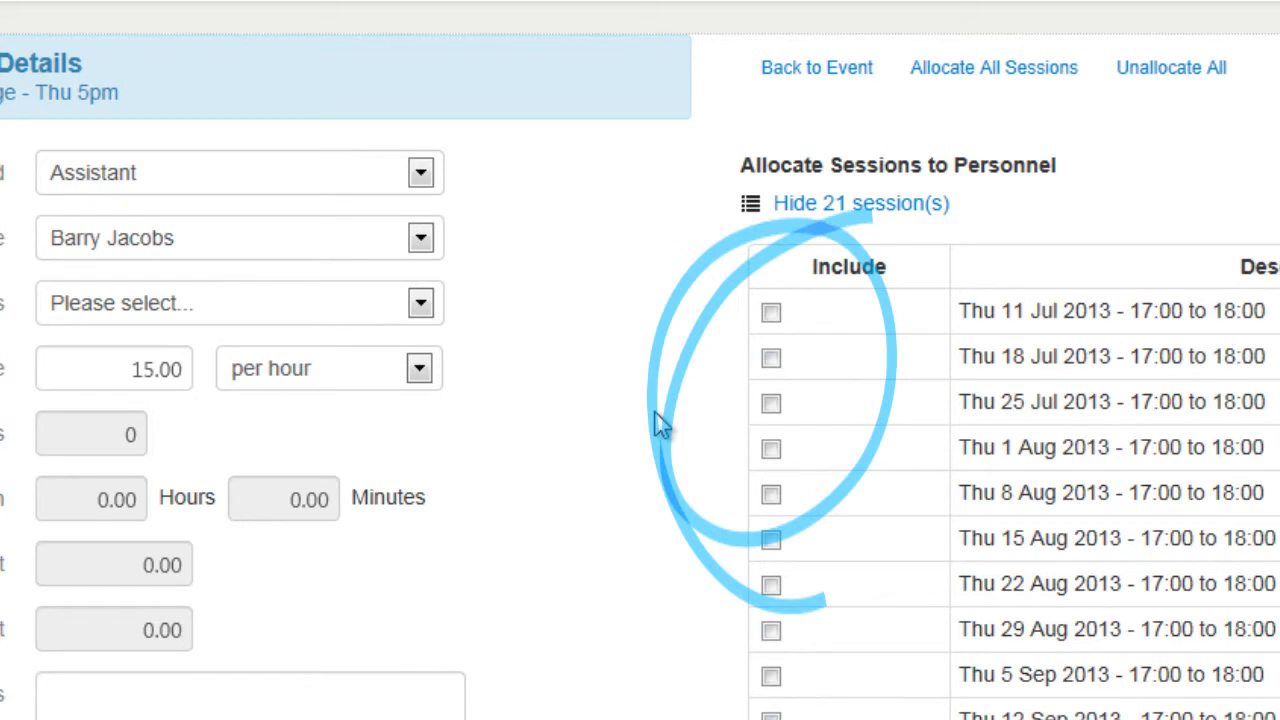
{"action": "left_click", "coordinate": [771, 313]}
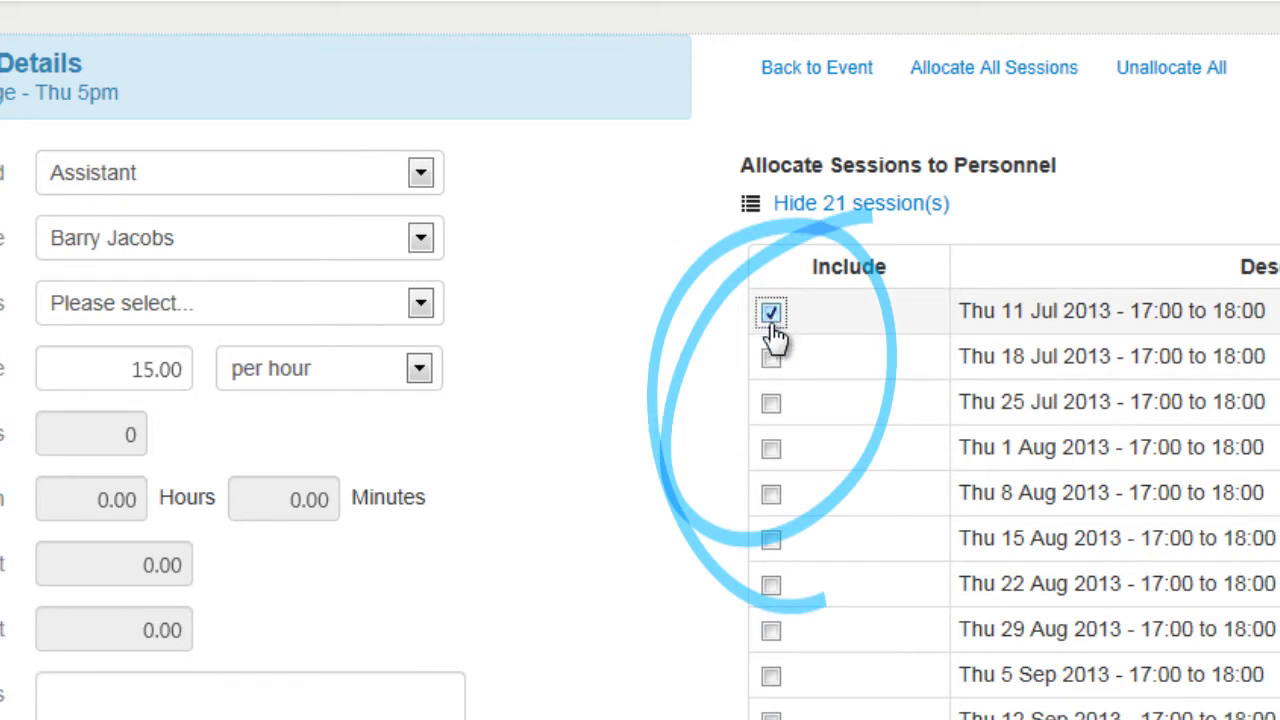
{"action": "left_click", "coordinate": [774, 362]}
{"action": "left_click", "coordinate": [773, 406]}
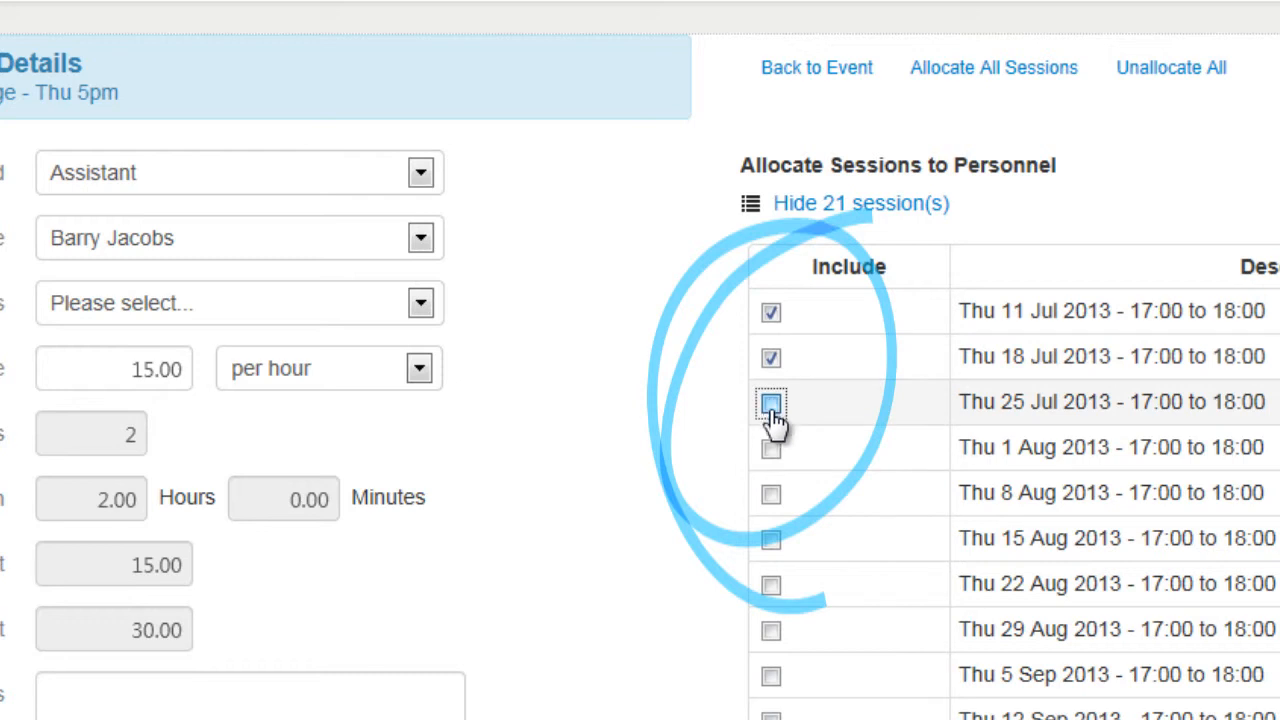
{"action": "left_click", "coordinate": [771, 449]}
{"action": "left_click", "coordinate": [770, 494]}
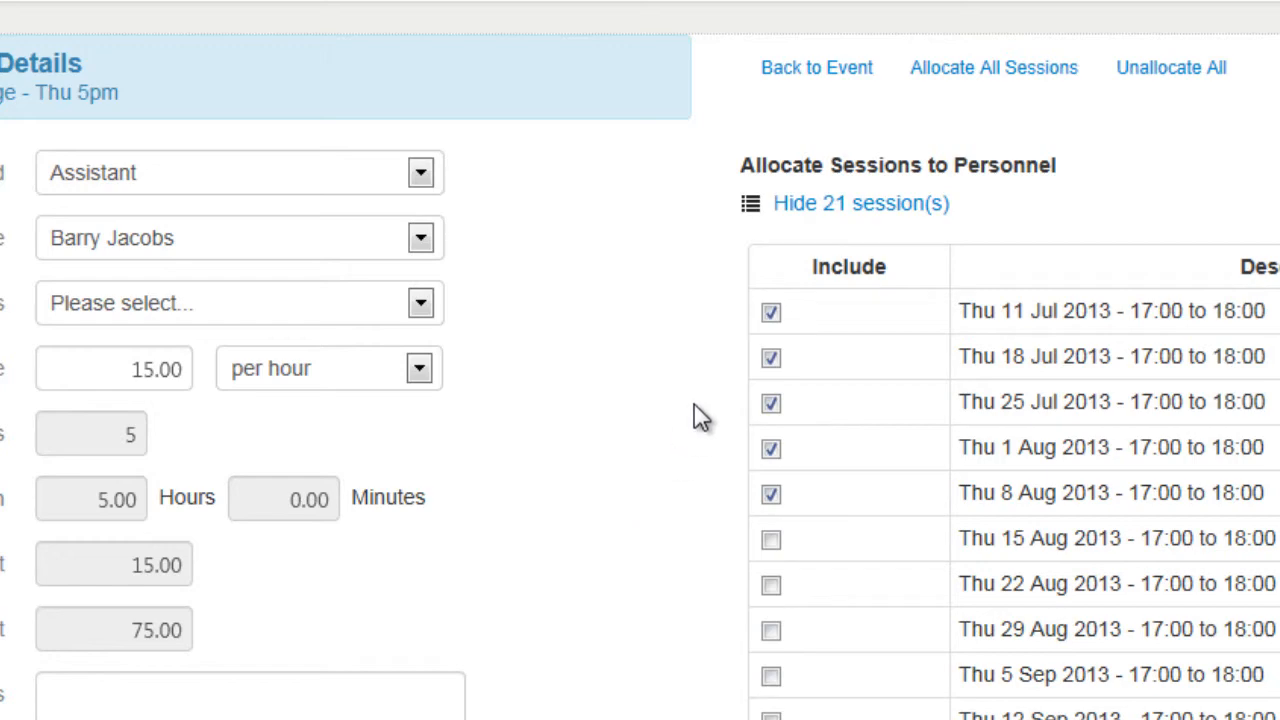
{"action": "left_click", "coordinate": [864, 206]}
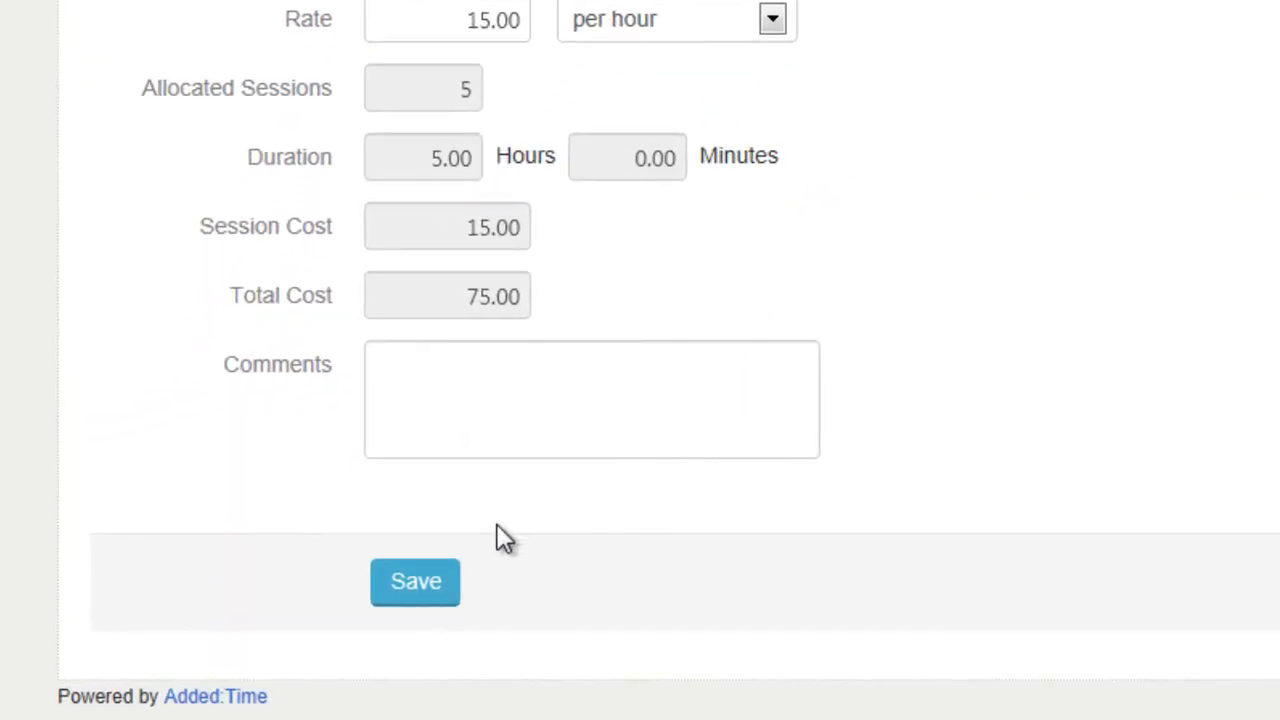
{"action": "left_click", "coordinate": [415, 588]}
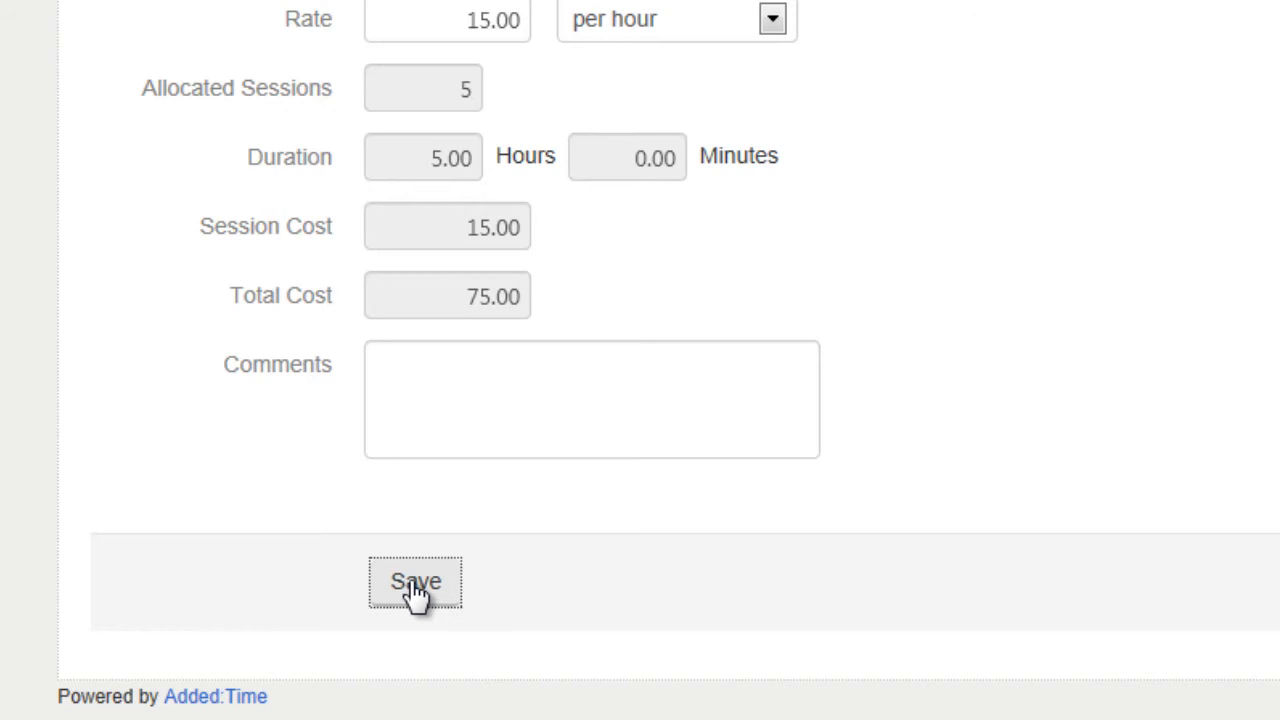